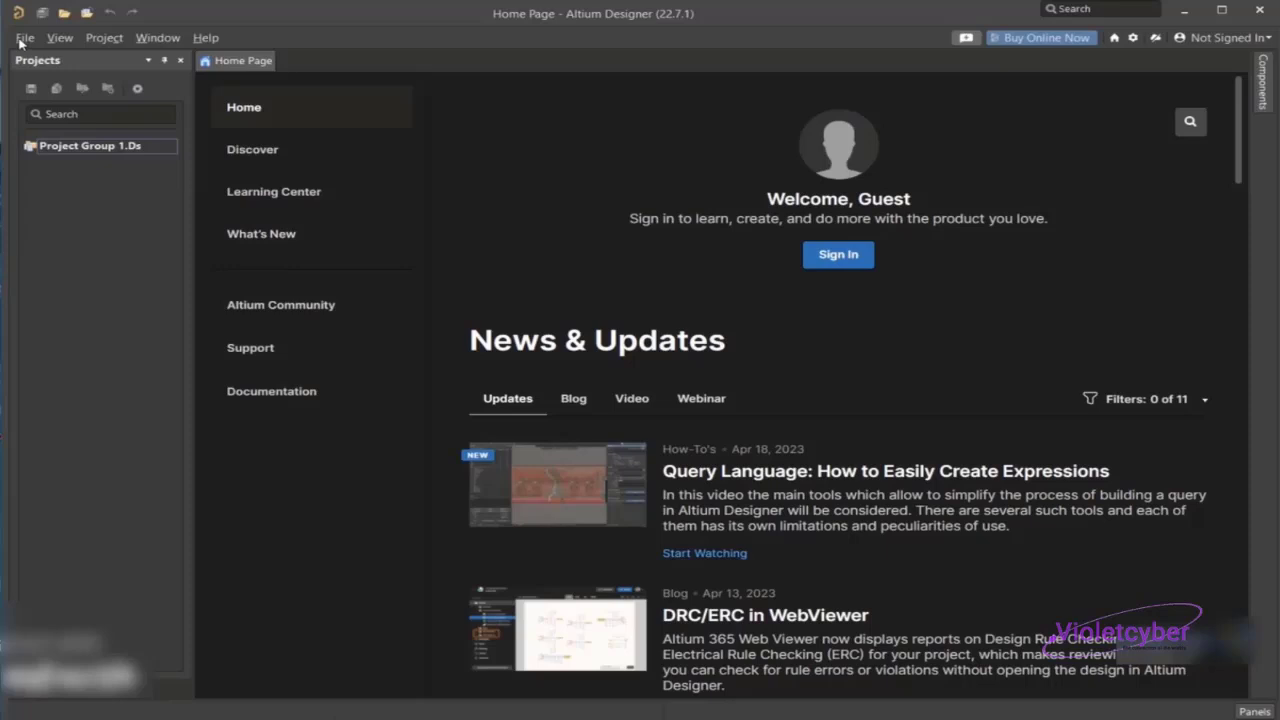
- Create a new file-based Integrated Library project
click(22, 39)
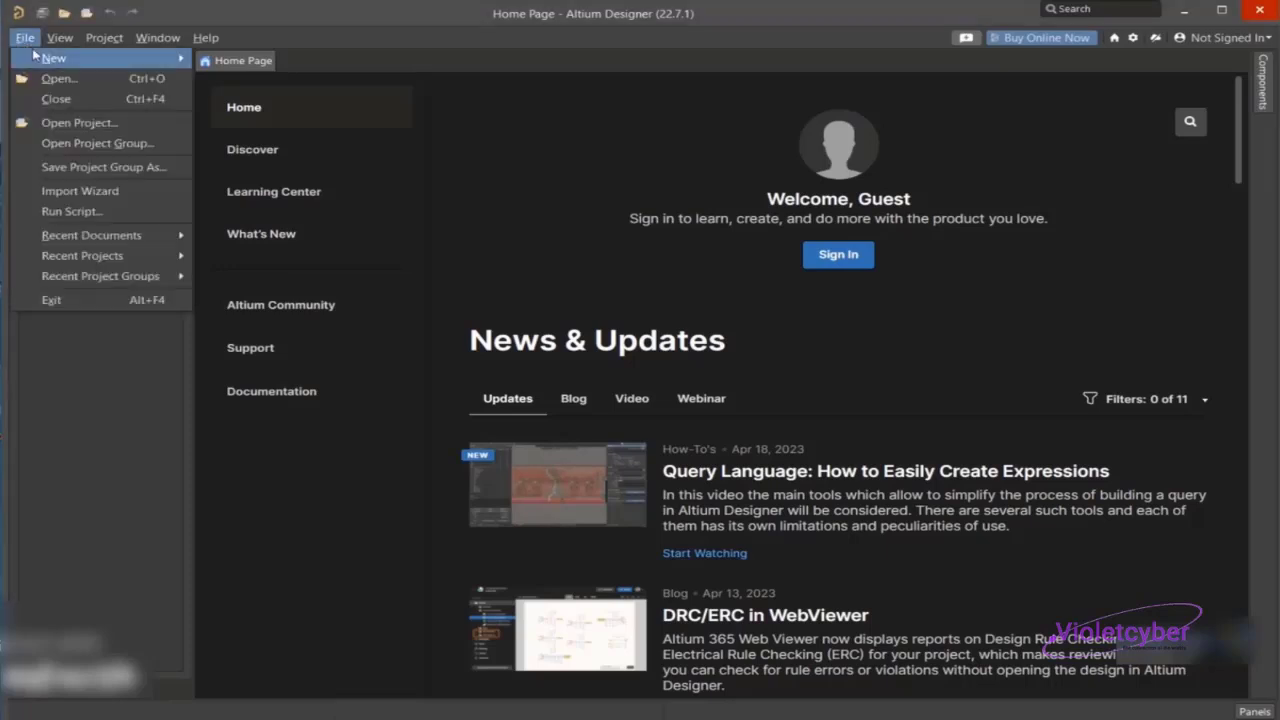
mouse_move(158, 40)
mouse_move(23, 46)
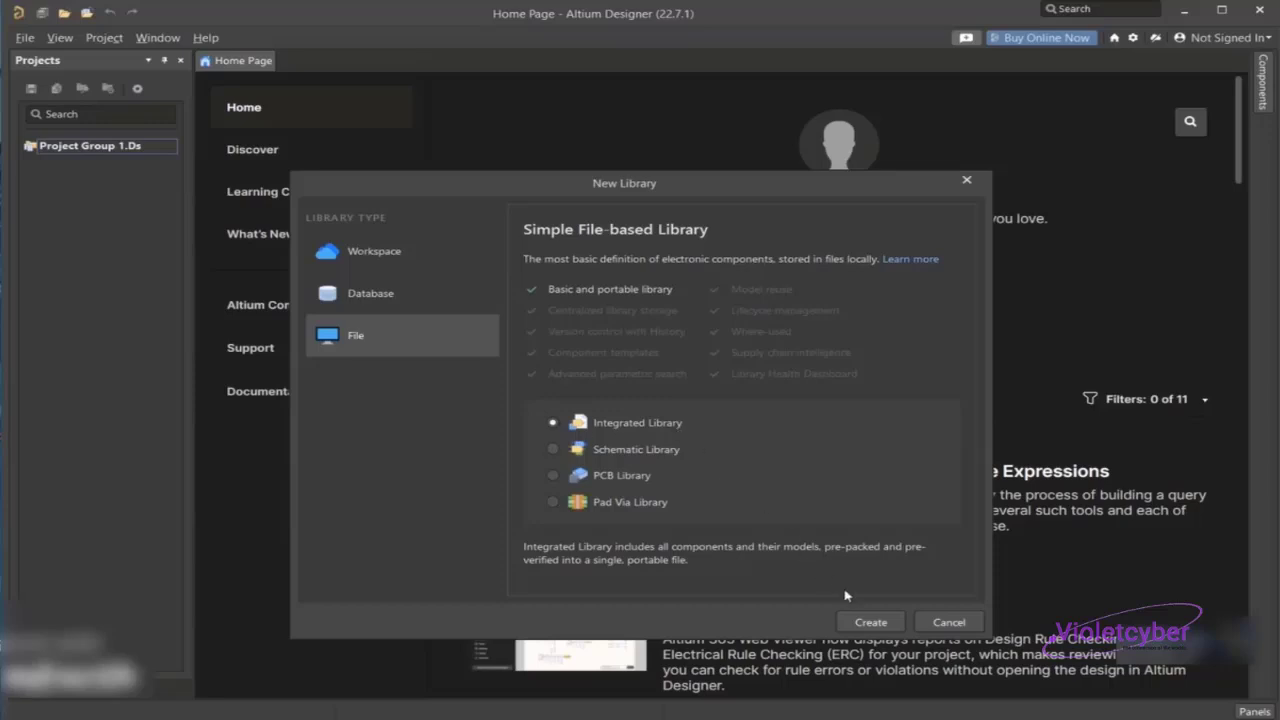
click(870, 622)
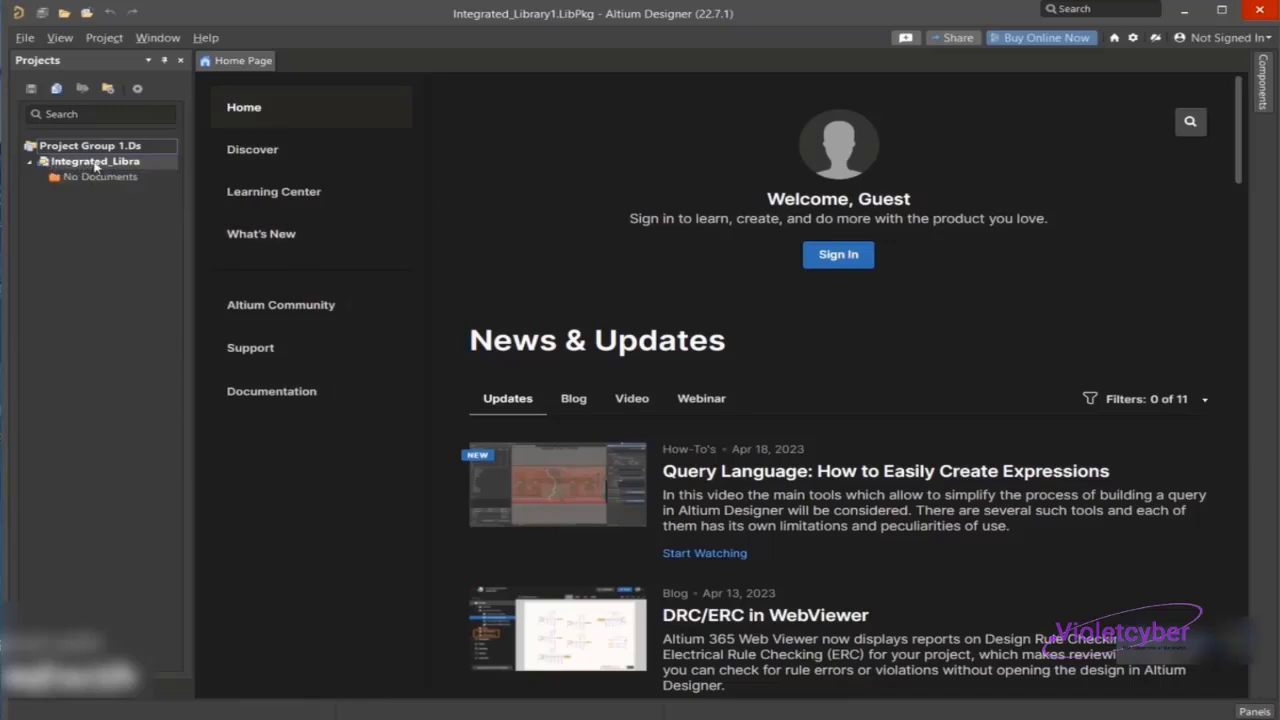
- Add a new schematic library and a new PCB library to the integrated library project
right_click(145, 163)
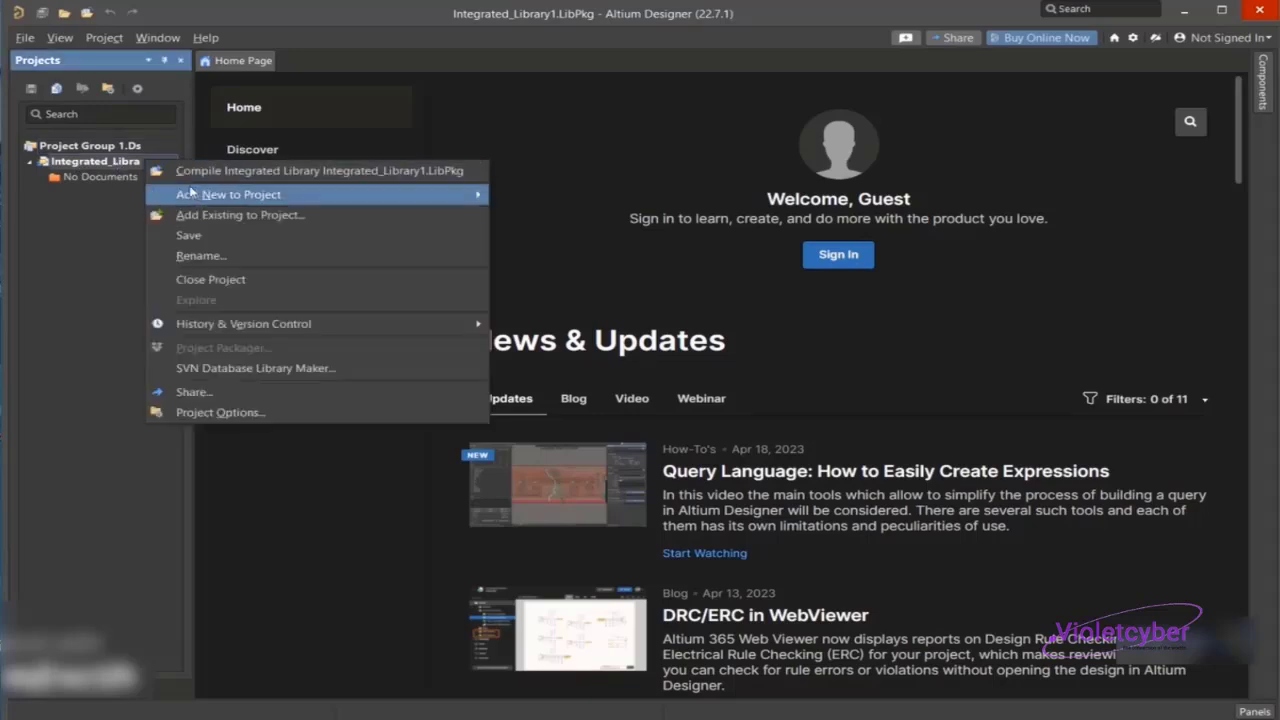
mouse_move(196, 195)
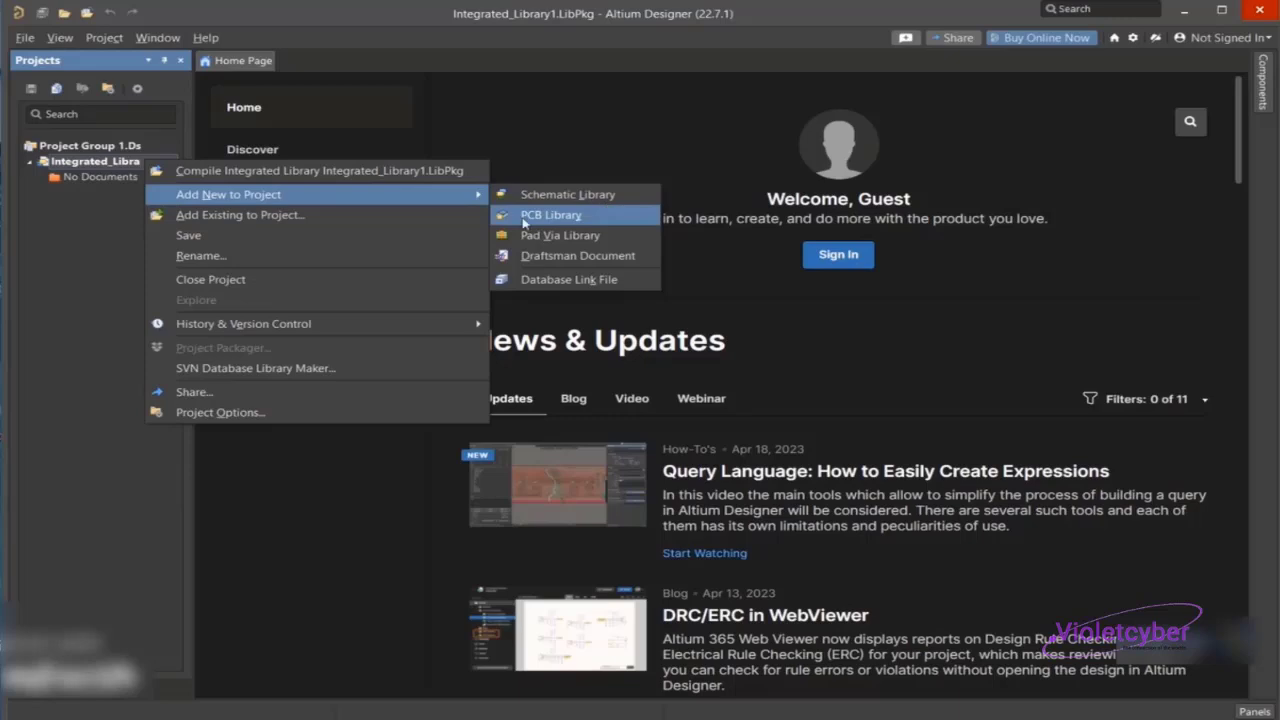
click(556, 198)
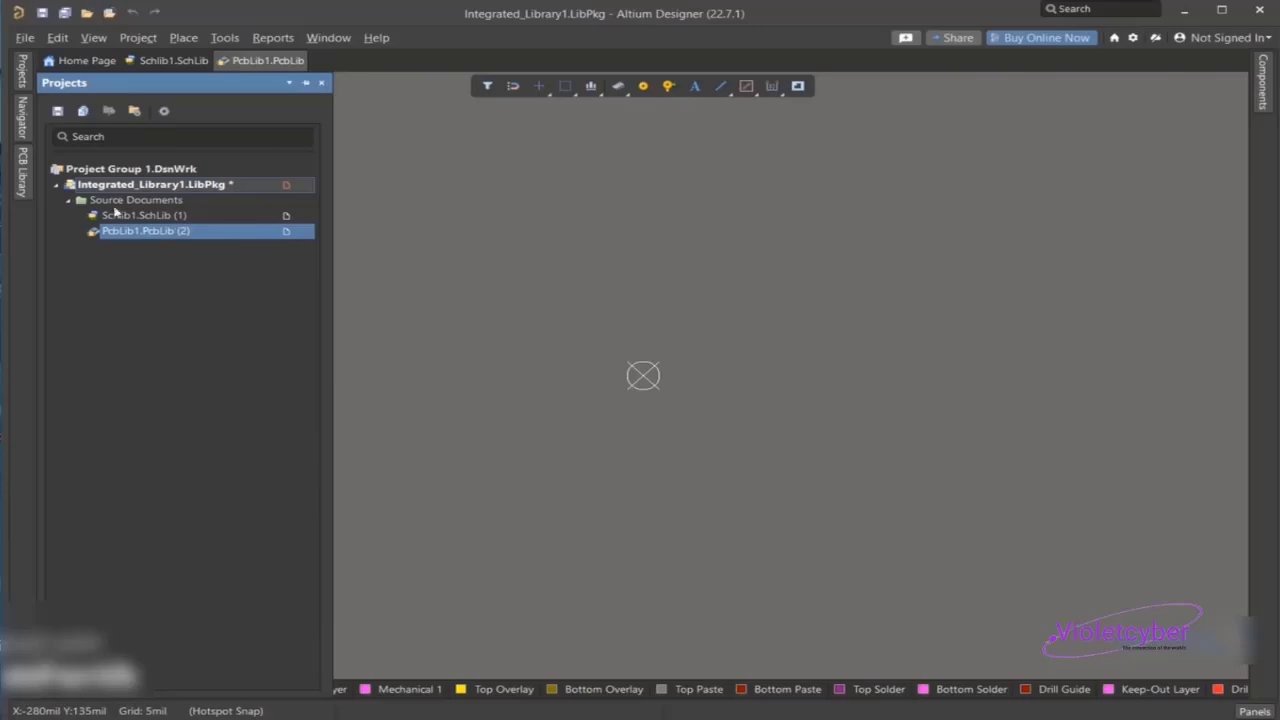
- Save the schematic library as test1 in the library folder
double_click(190, 215)
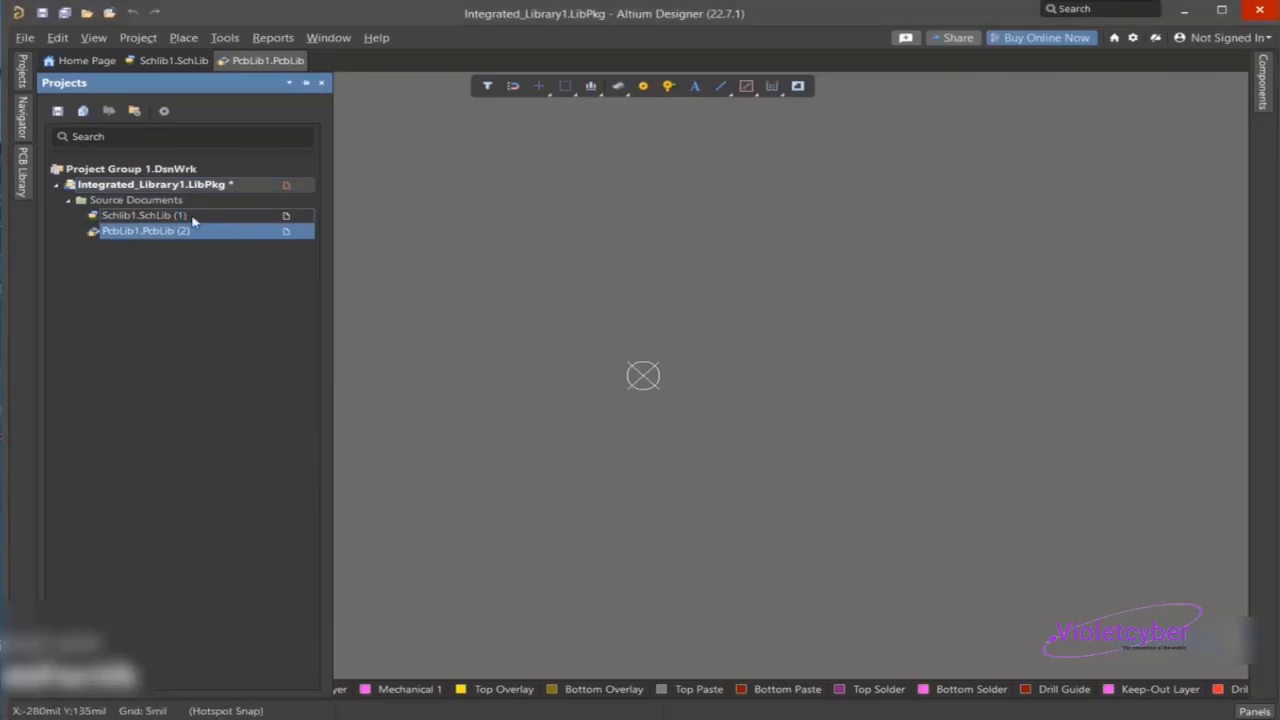
right_click(190, 216)
click(248, 276)
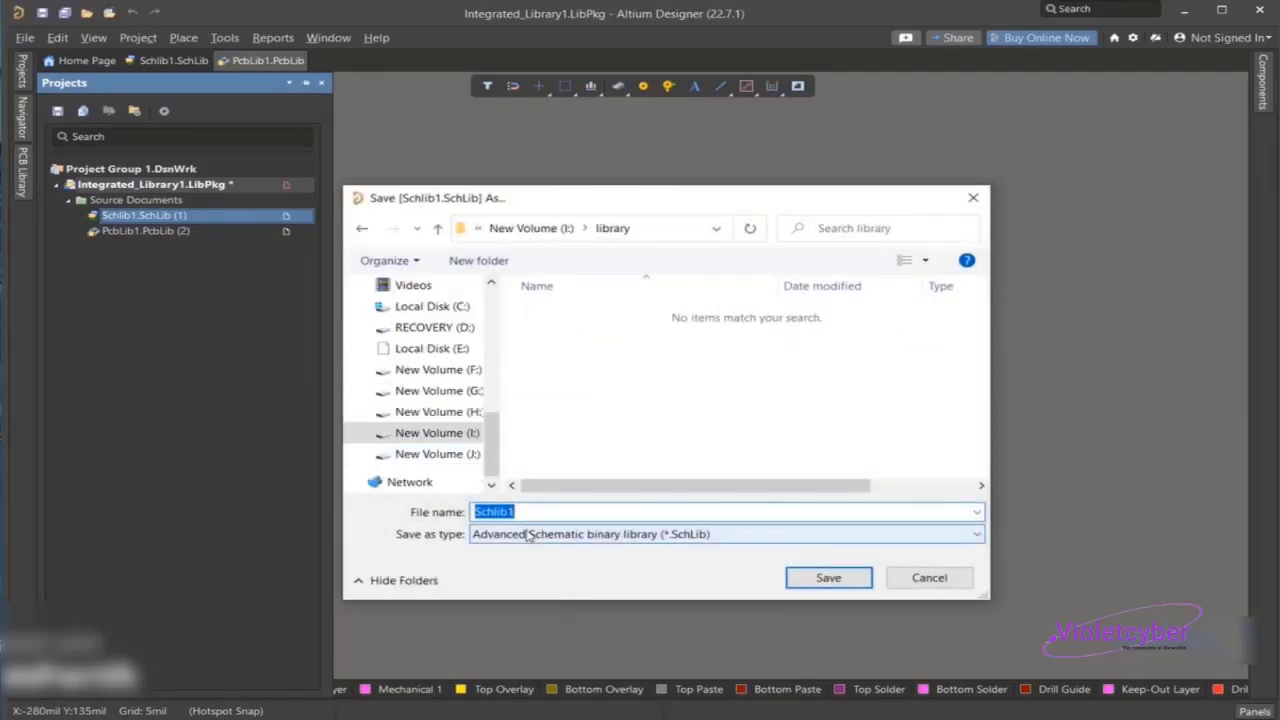
text(test1)
key(Return)
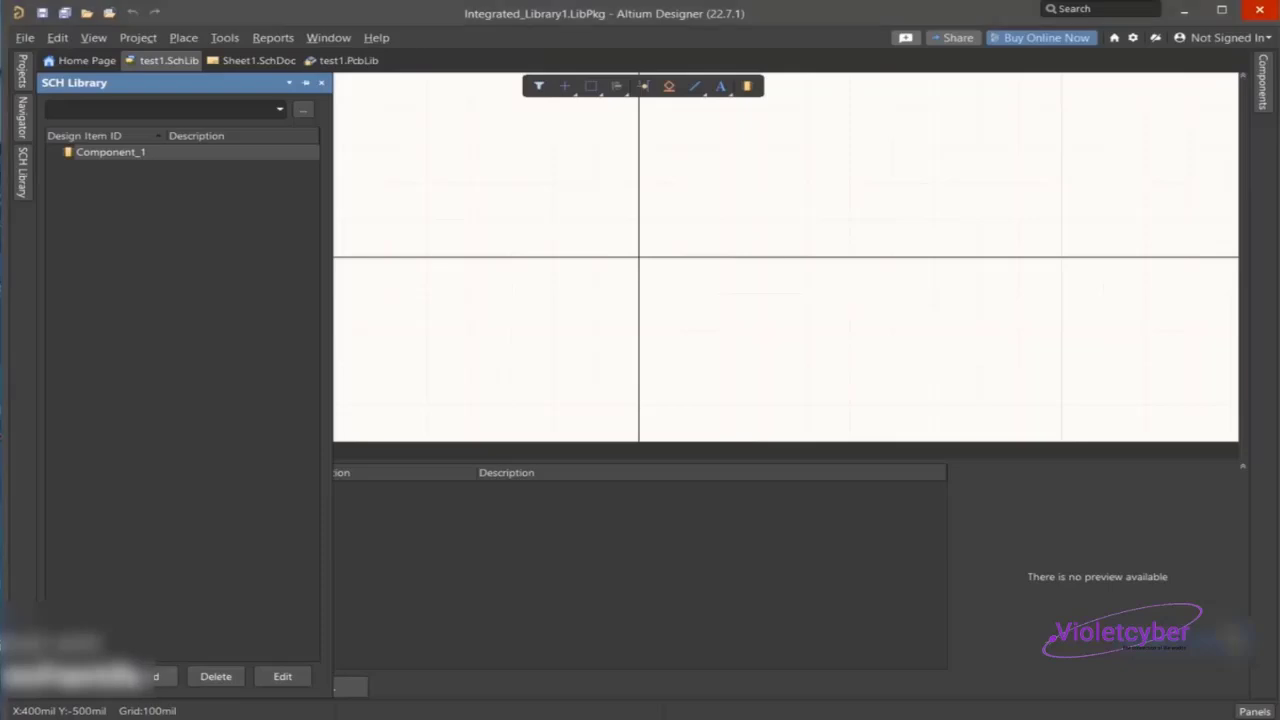
- Add a new component with the default ID to the schematic library and try placing it on Sheet1.SchDoc
click(165, 676)
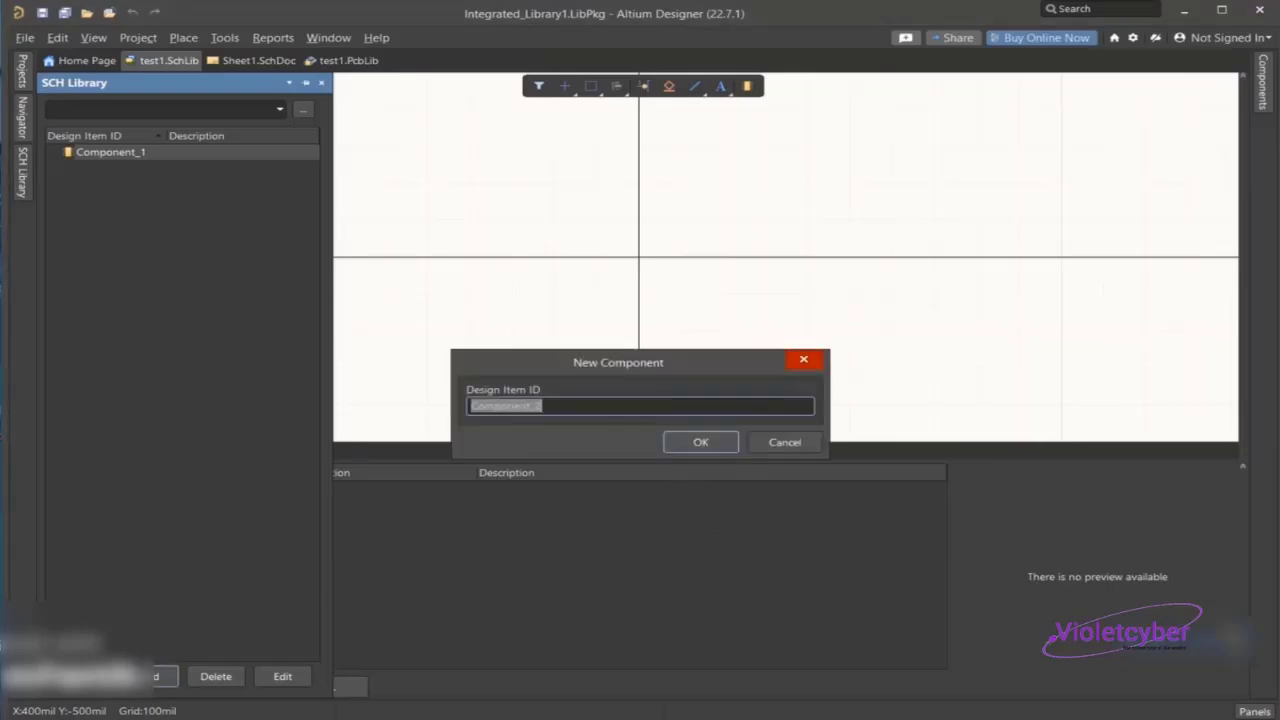
click(689, 441)
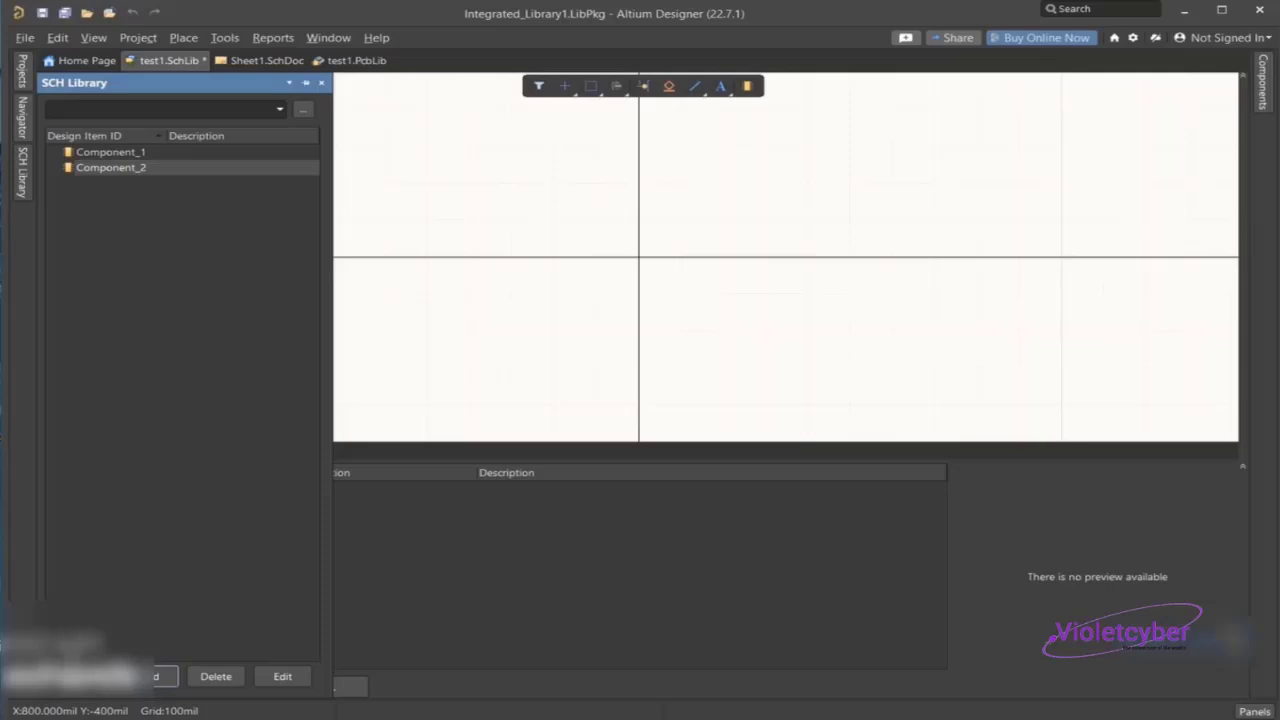
click(75, 676)
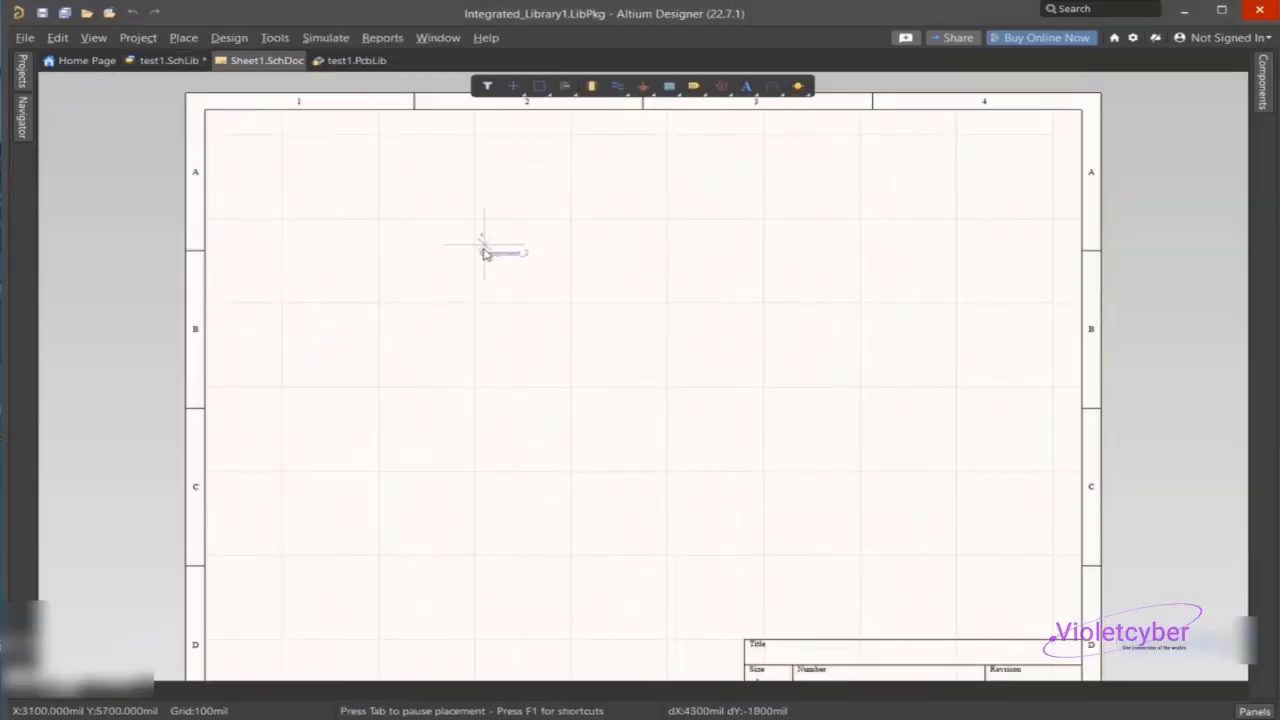
key(Escape)
- Open test1.PcbLib from the project and return to the test1.SchLib document
click(22, 72)
double_click(170, 235)
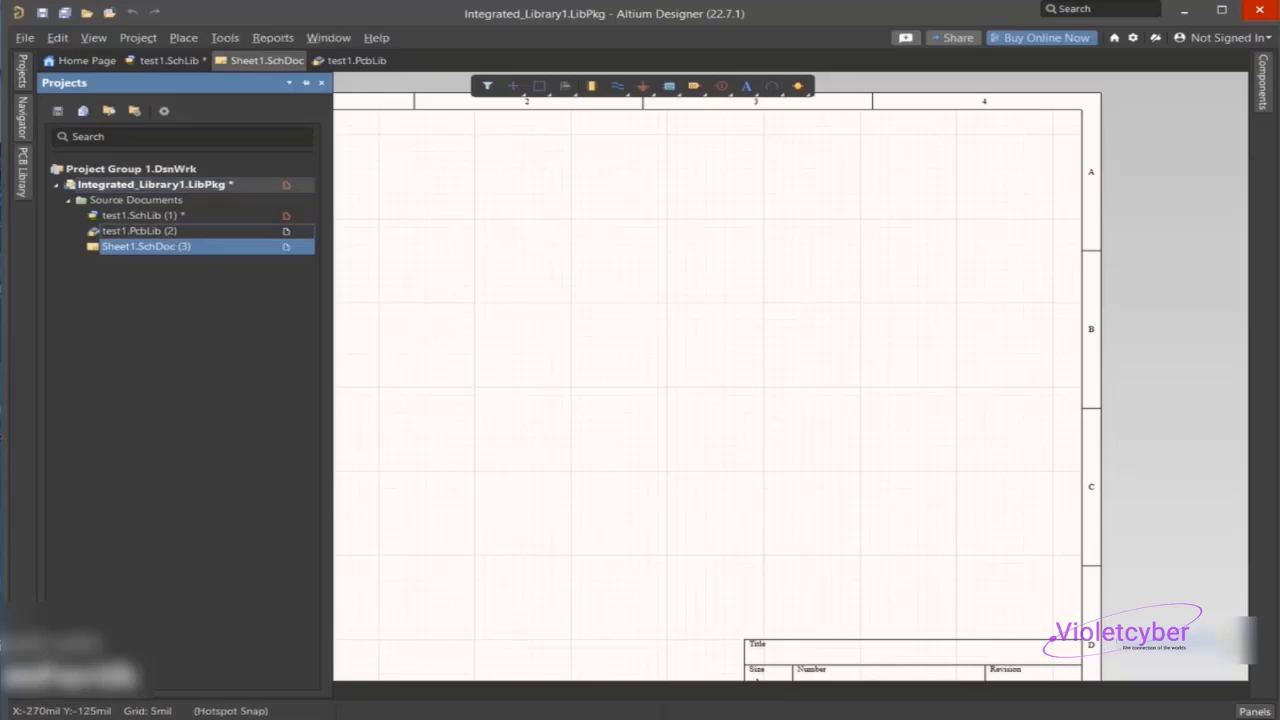
click(169, 61)
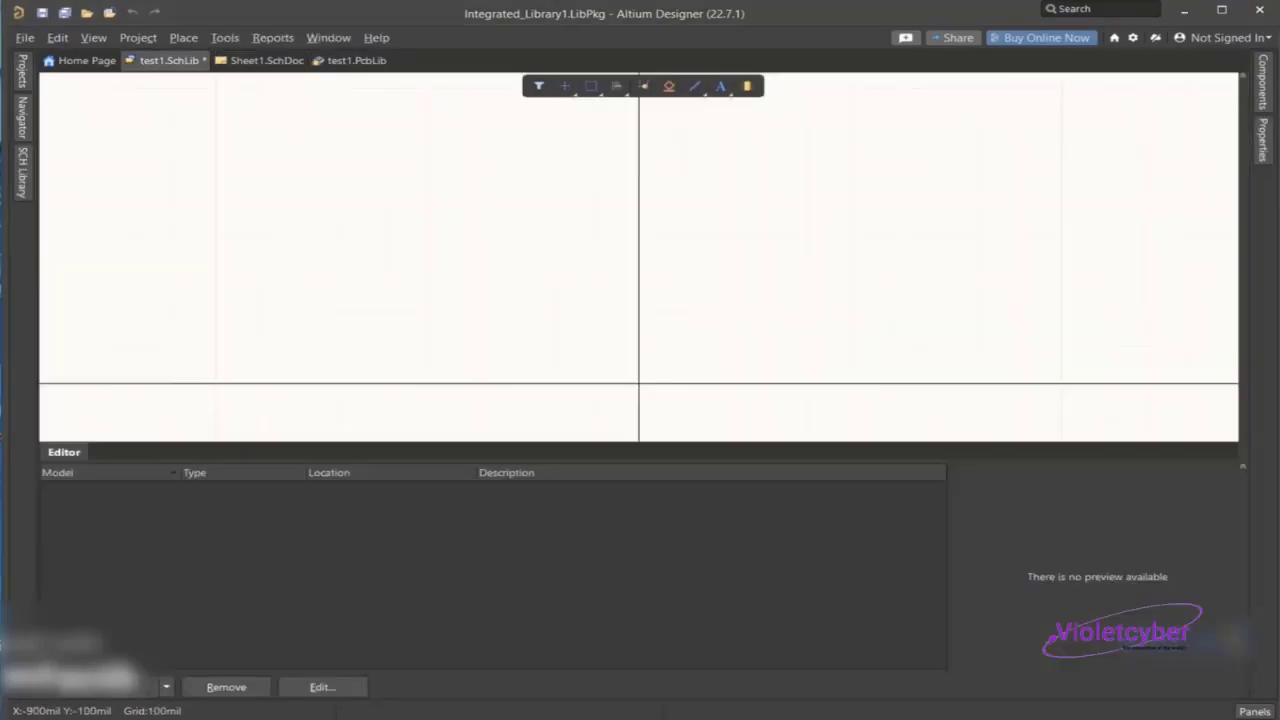
click(224, 38)
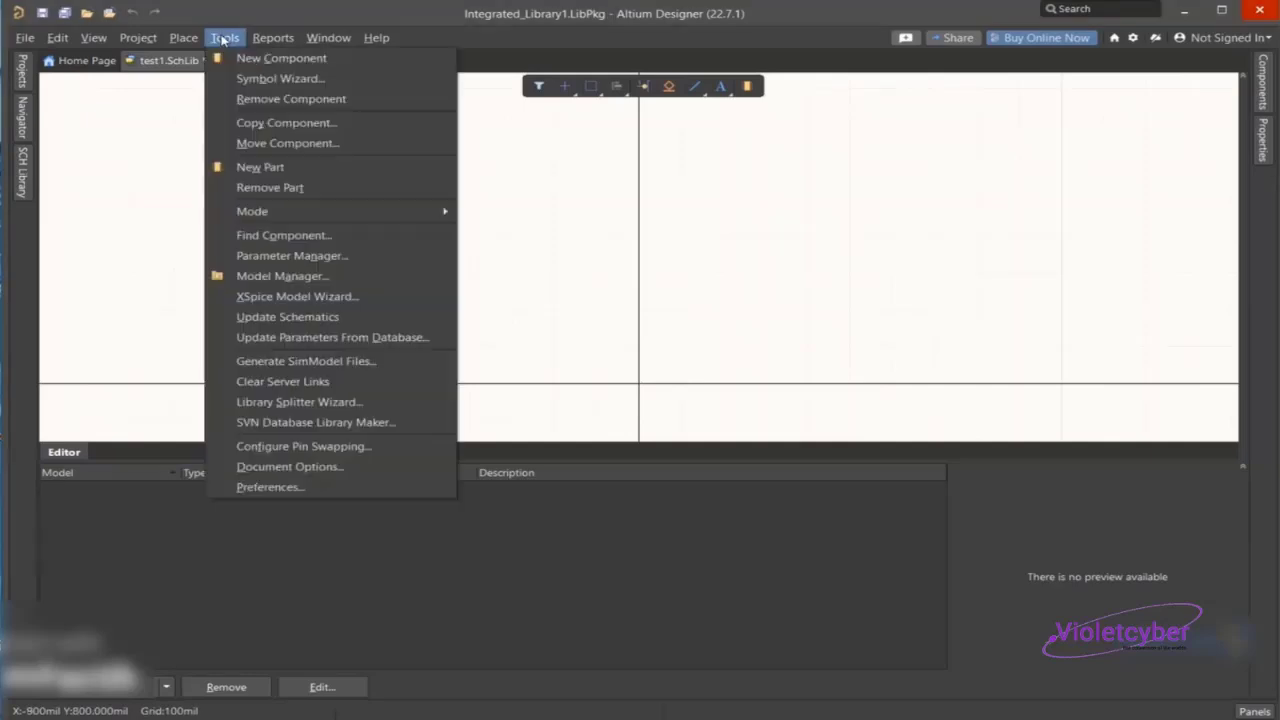
click(188, 40)
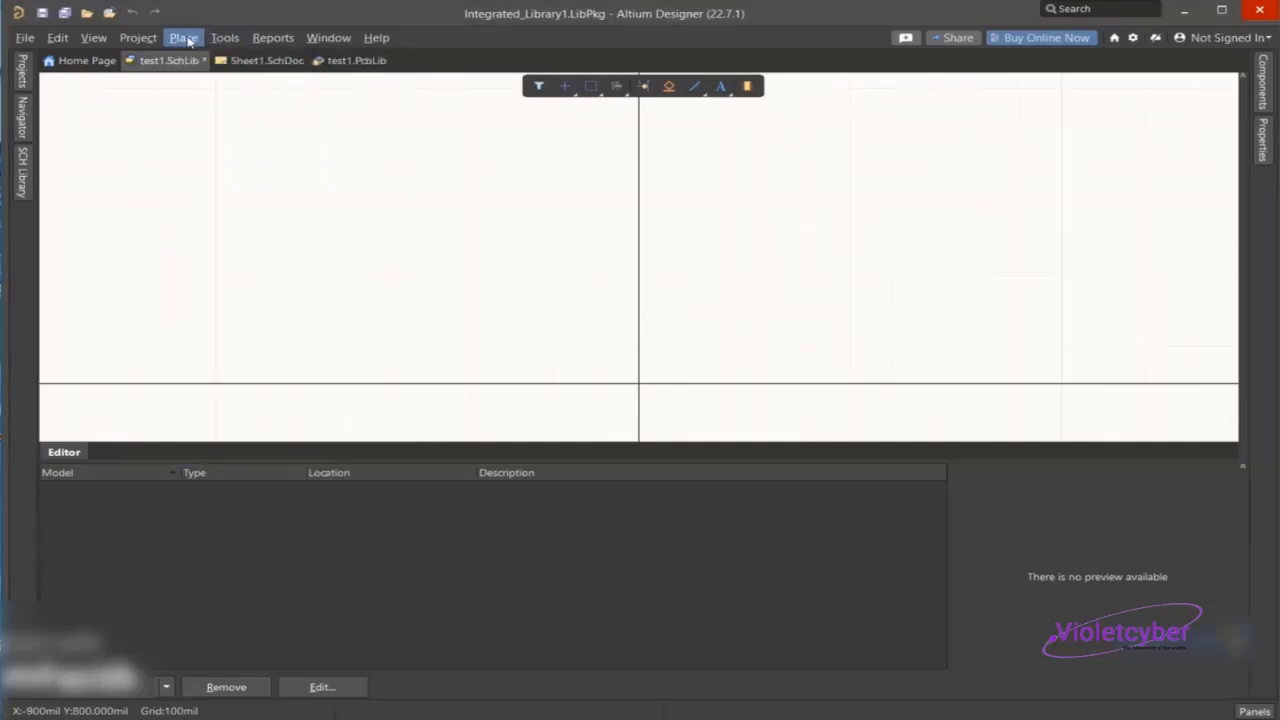
click(188, 40)
mouse_move(210, 58)
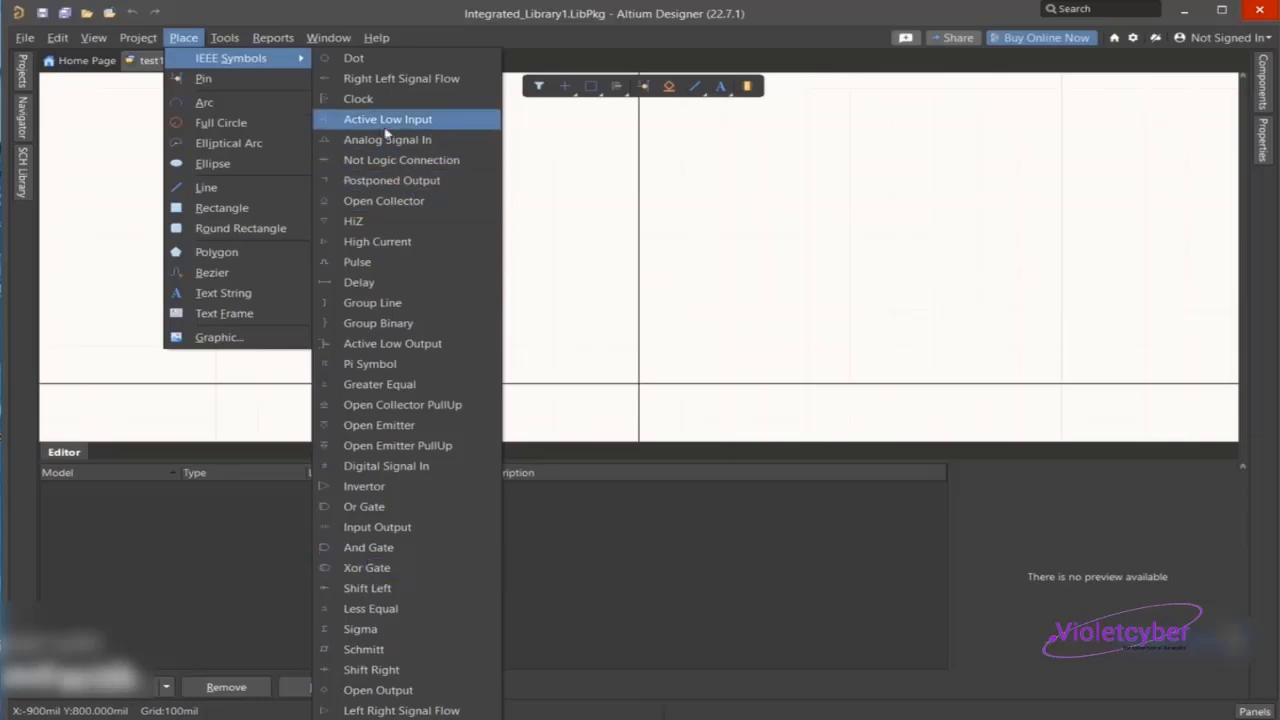
click(279, 53)
click(227, 40)
click(188, 39)
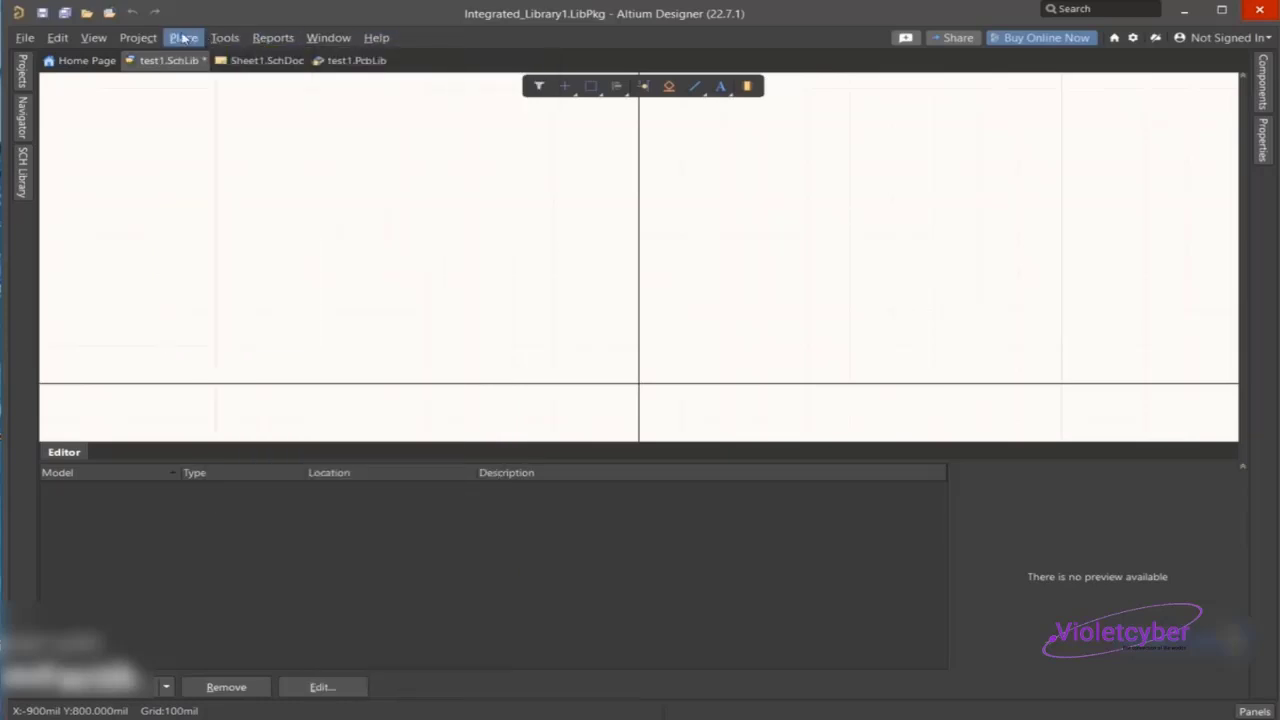
- Place one IEEE Or Gate symbol in the component at about X -700 mil, Y 400 mil
click(188, 39)
mouse_move(232, 58)
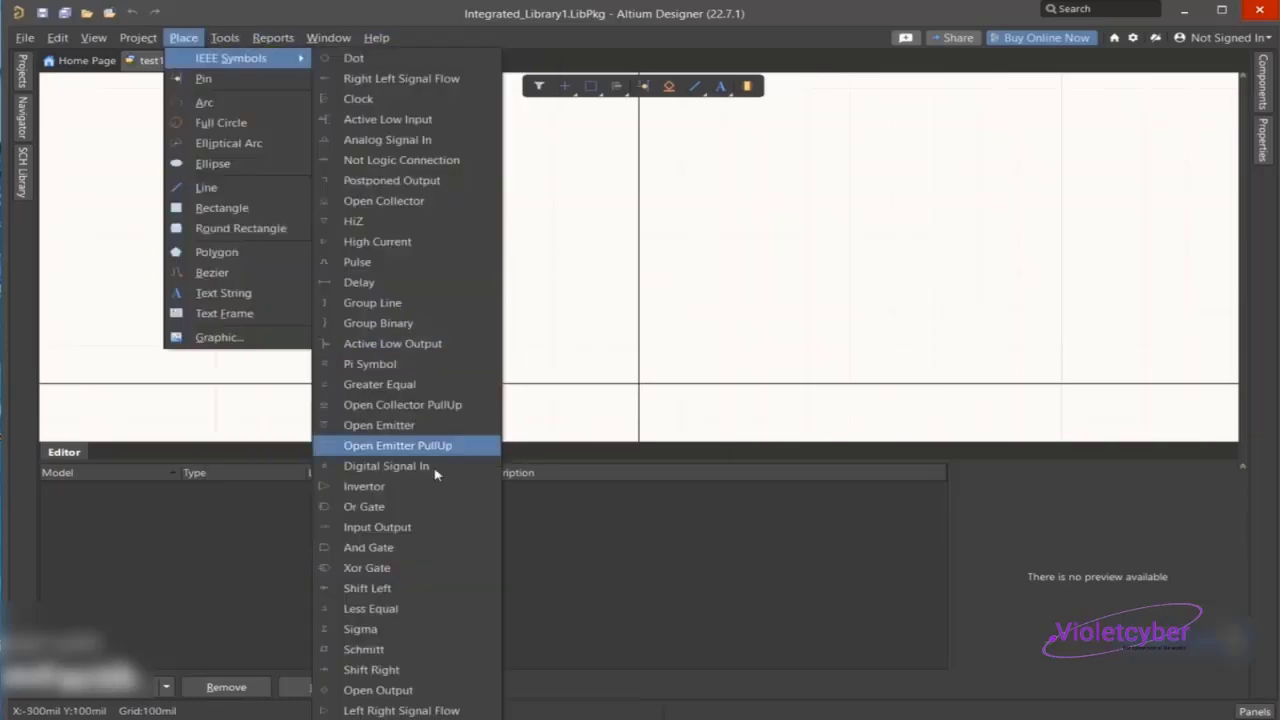
click(351, 512)
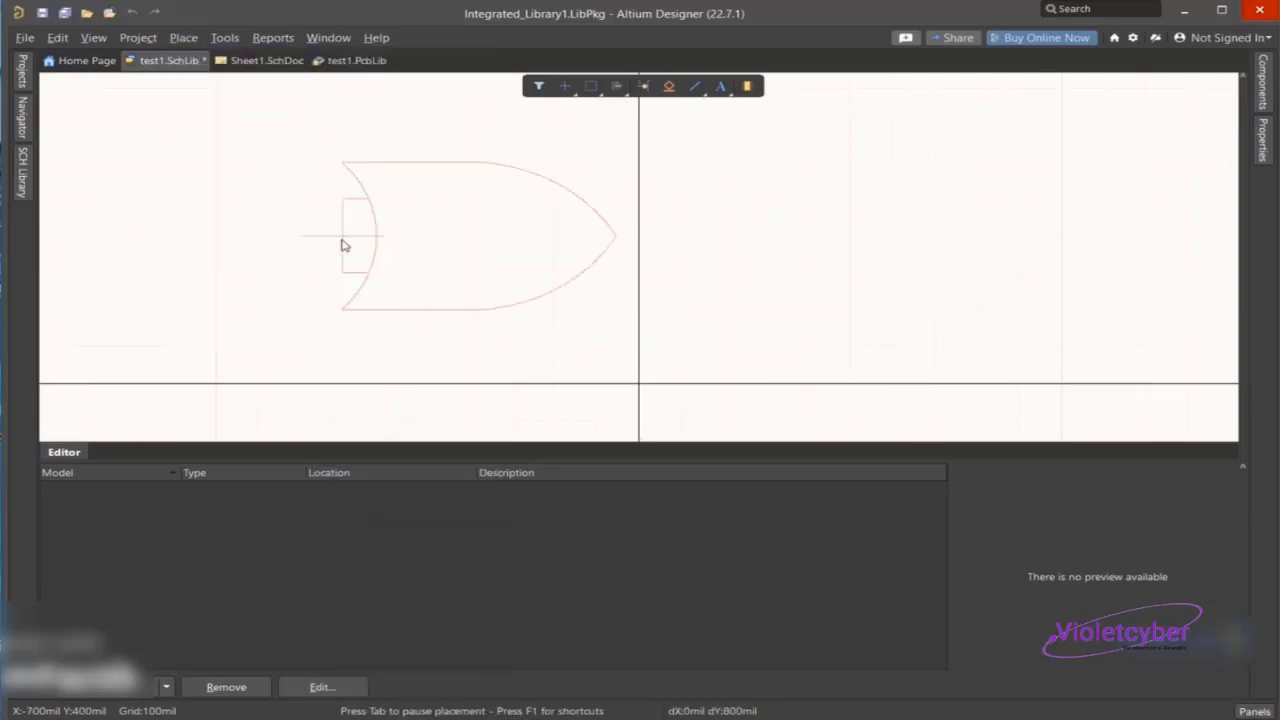
click(342, 245)
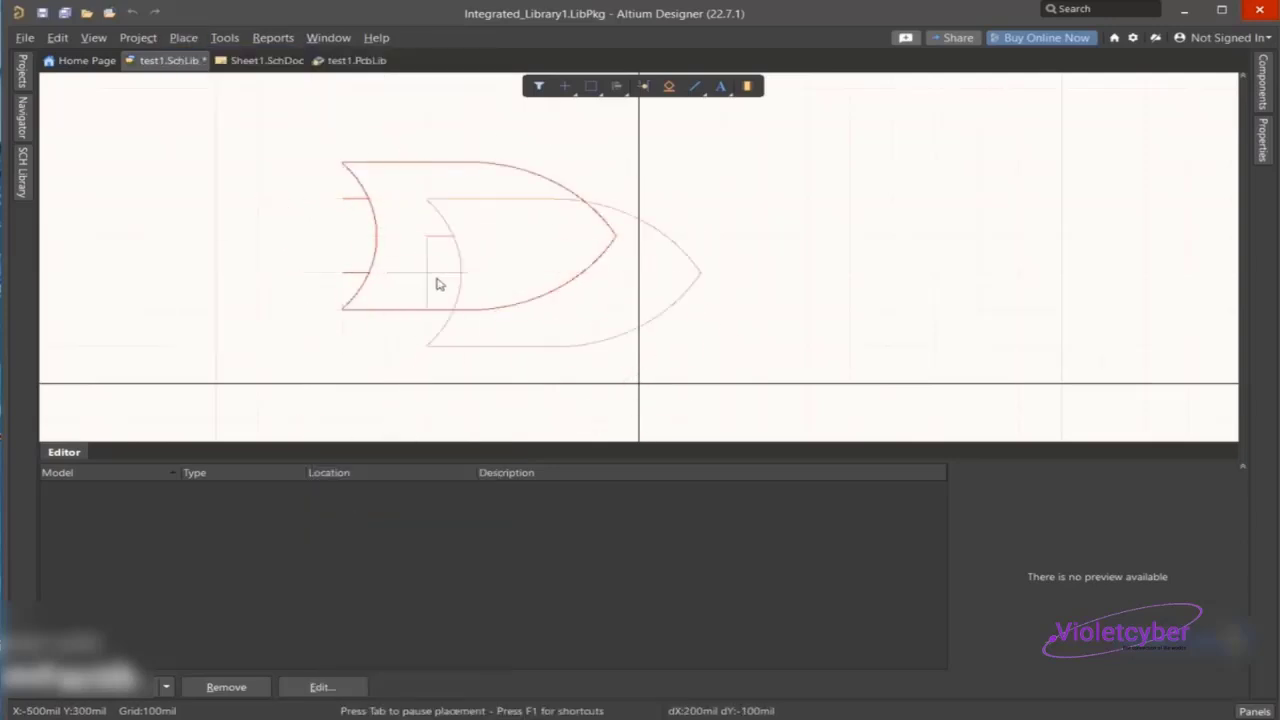
key(Escape)
- Open the properties of the placed gate and choose Or as its symbol type
double_click(571, 257)
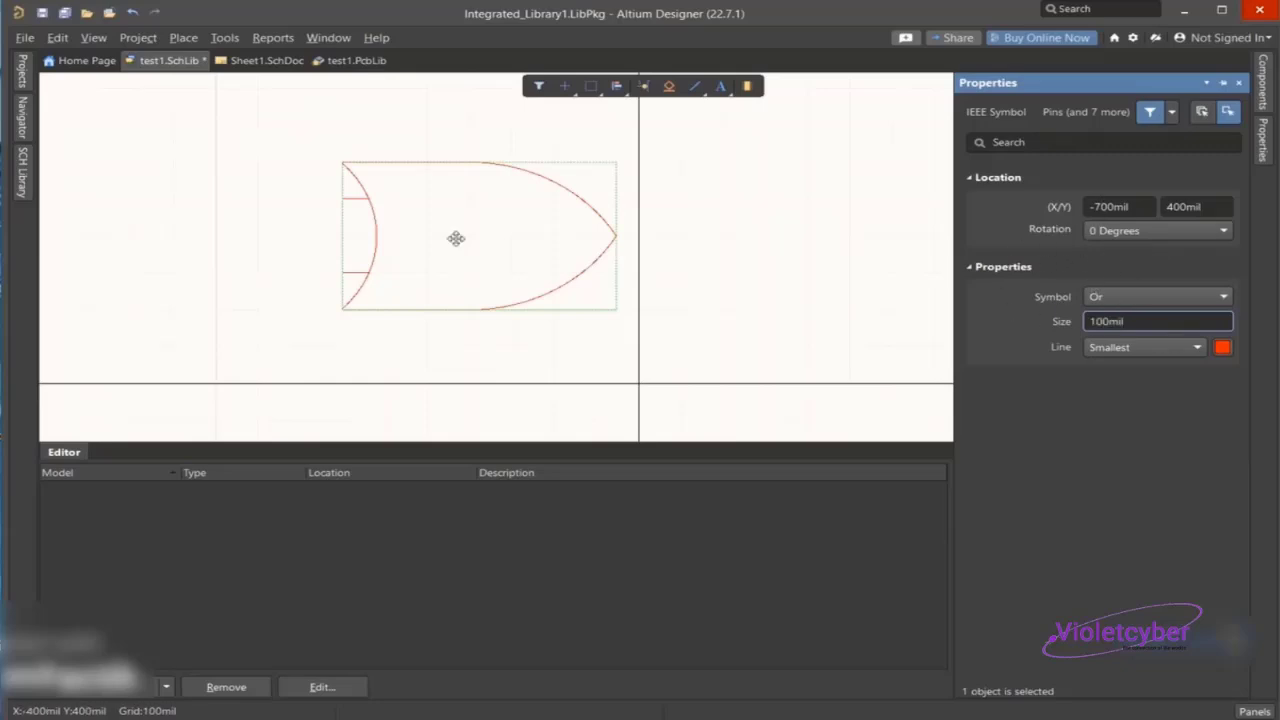
drag(457, 238, 485, 246)
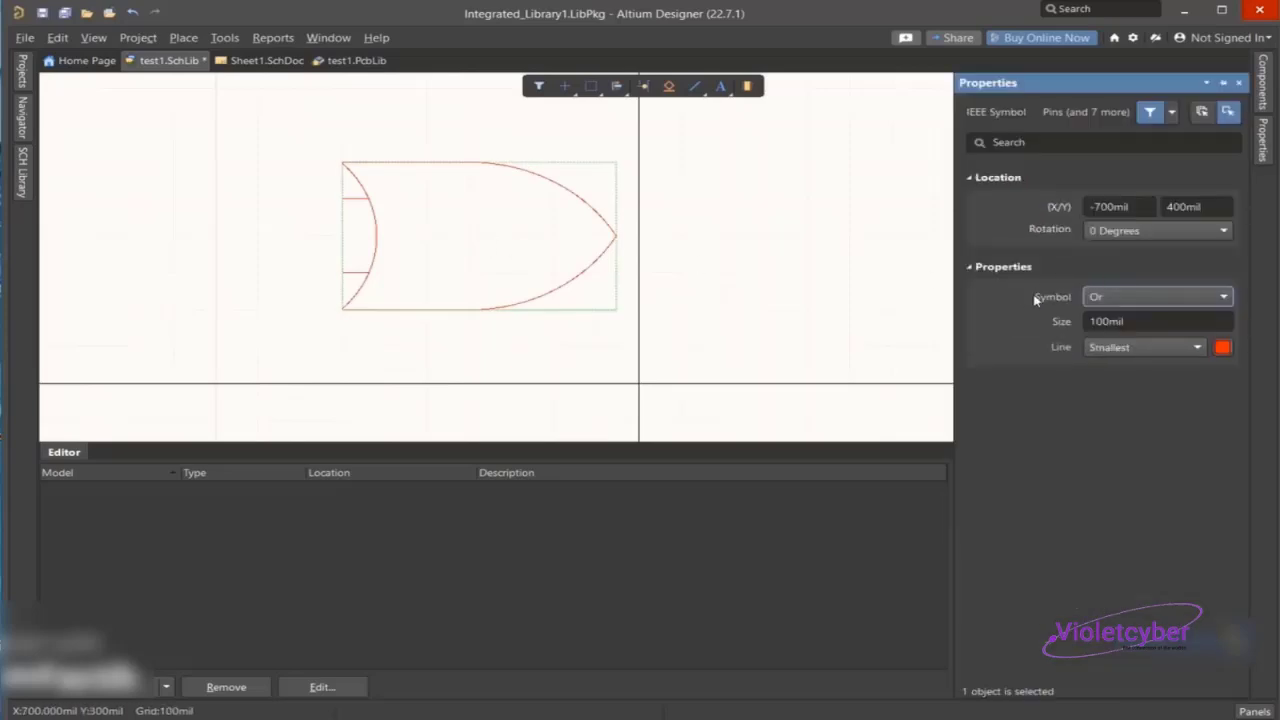
click(1110, 299)
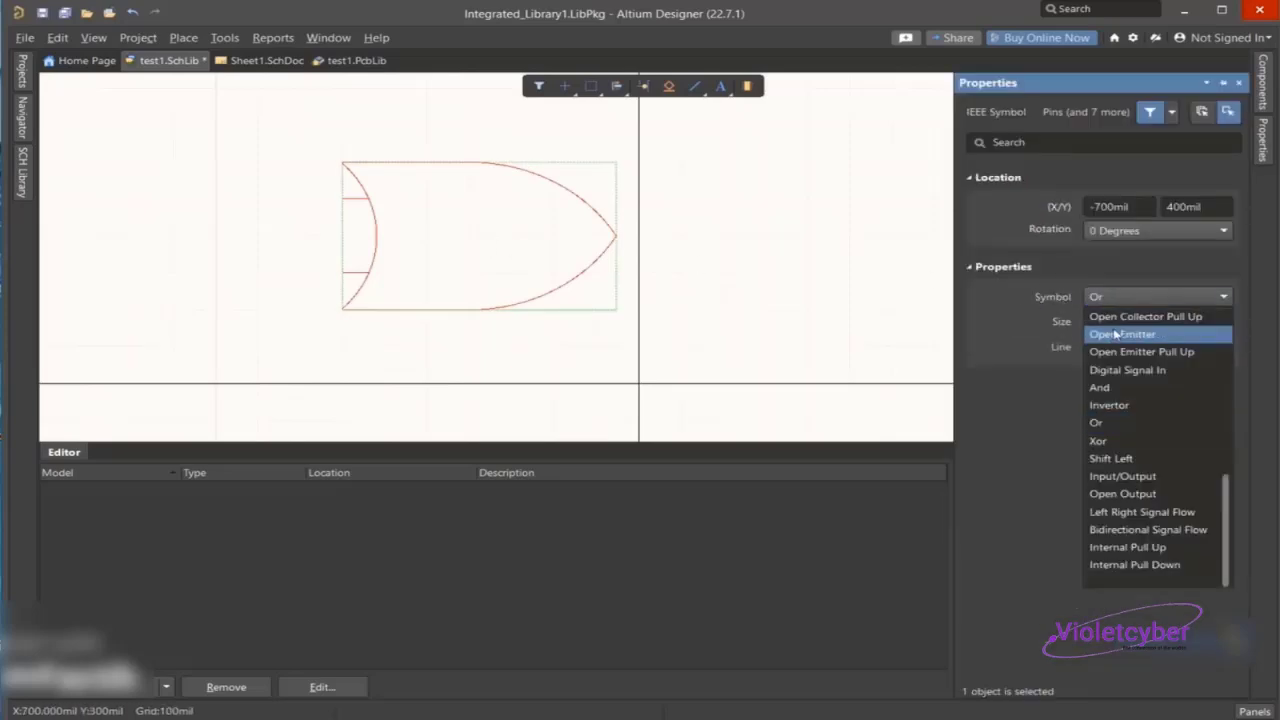
click(1110, 423)
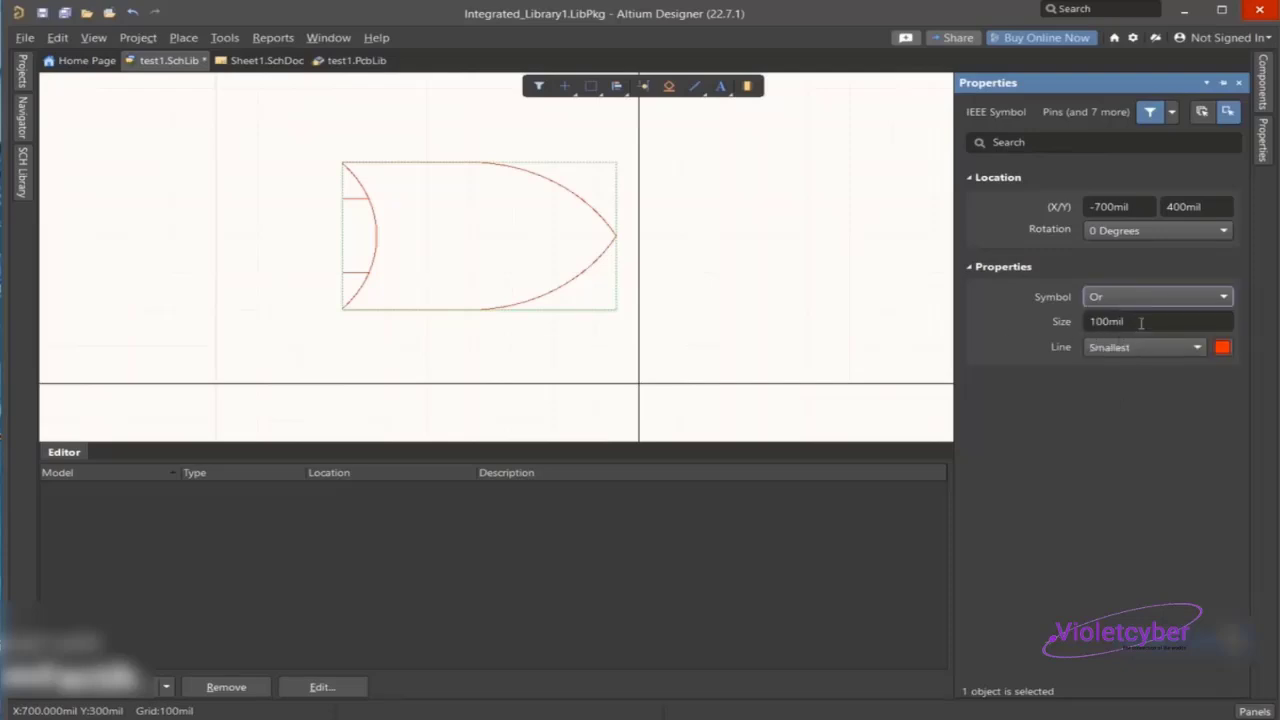
- Set the gate symbol's size to 200 mil and return it to 100 mil
click(1140, 321)
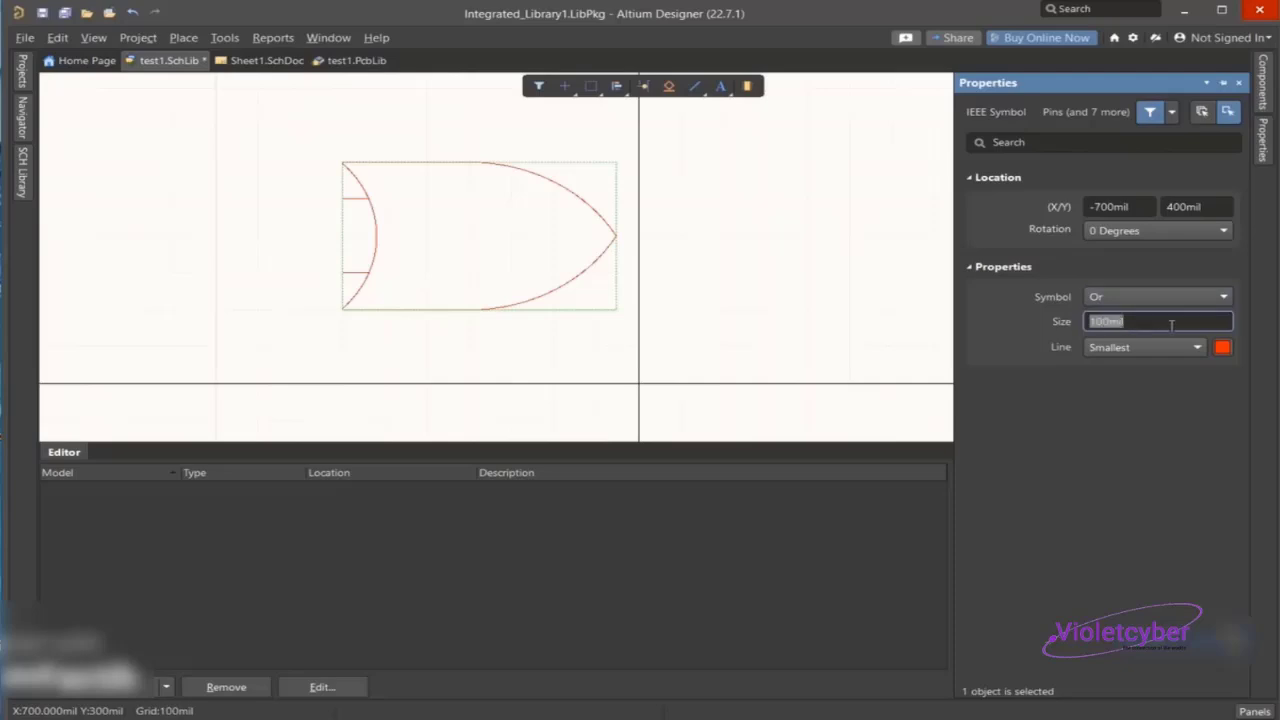
text(200)
key(Return)
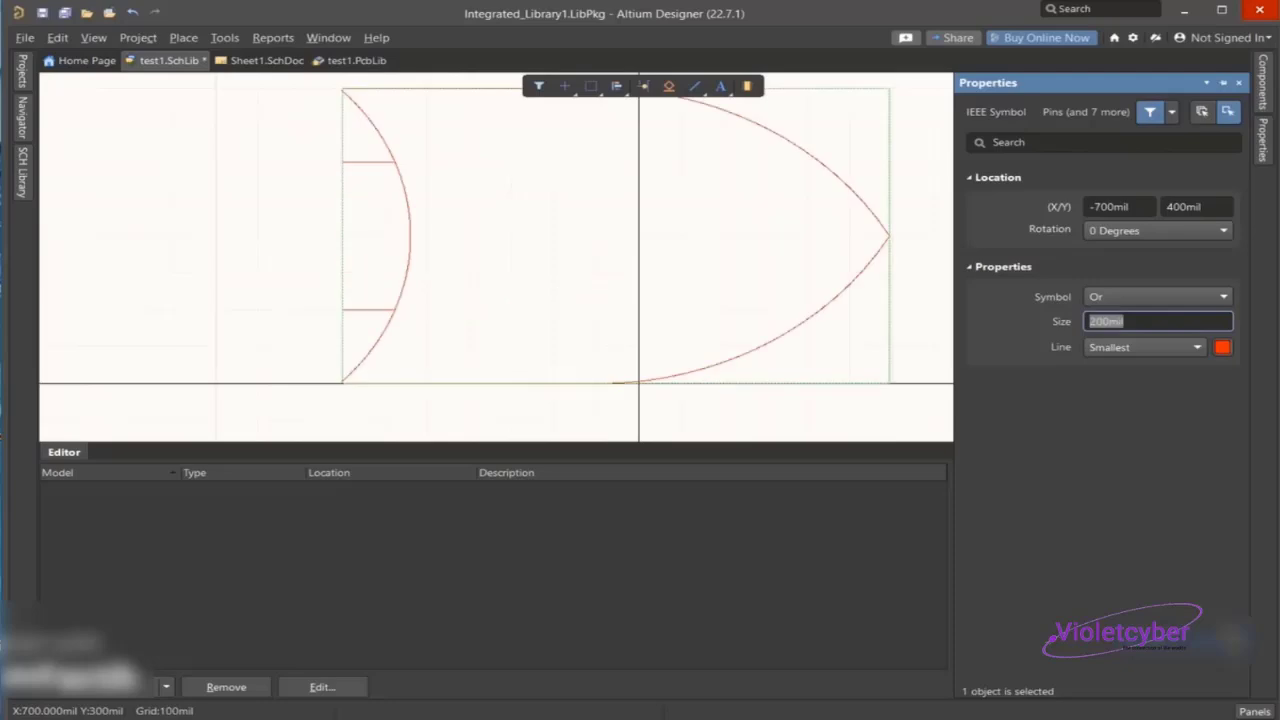
text(100)
key(Return)
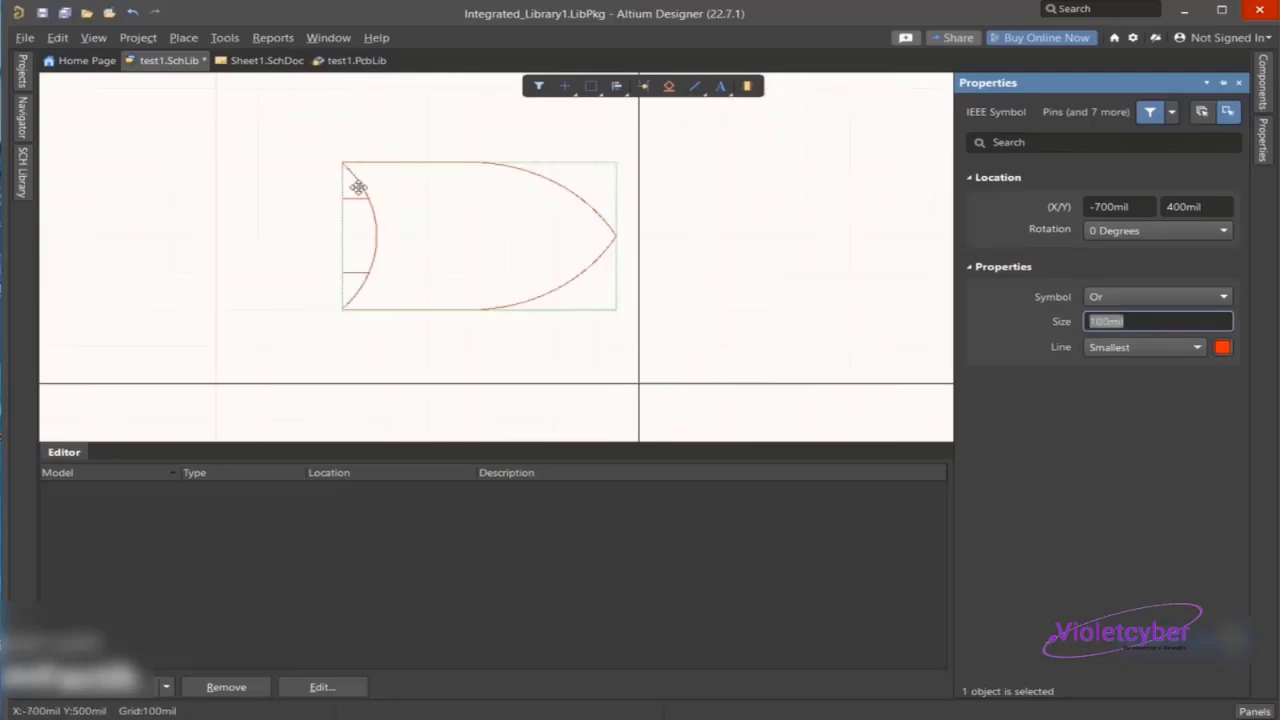
- Try the Small, Medium and Large line widths on the gate symbol and open its line colour choice
click(1112, 348)
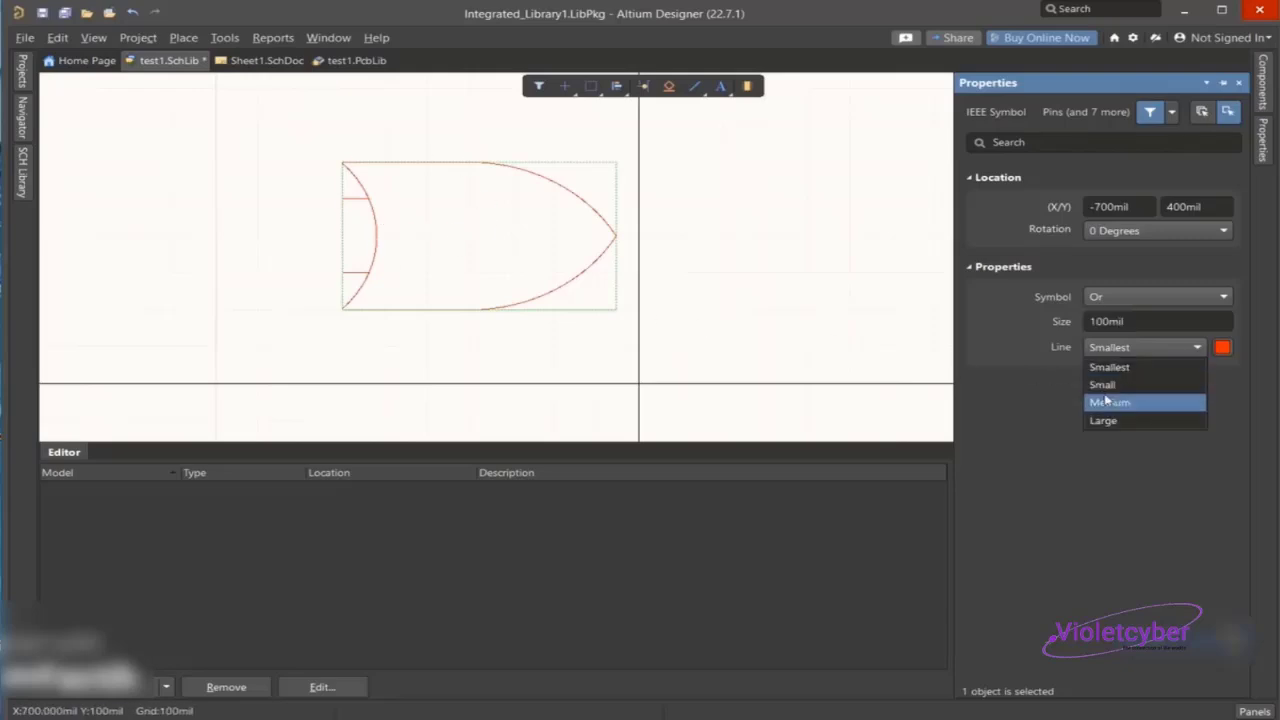
click(1102, 384)
click(1112, 348)
click(1110, 402)
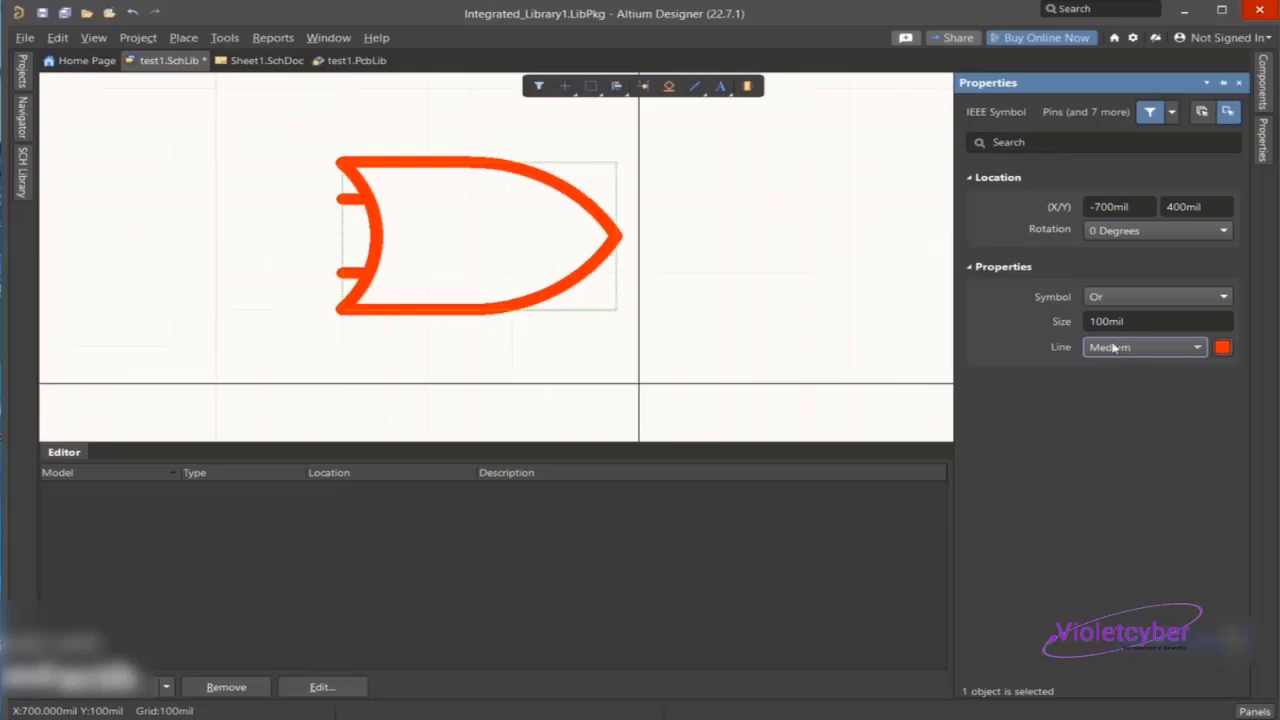
click(1112, 348)
click(1110, 420)
click(1223, 347)
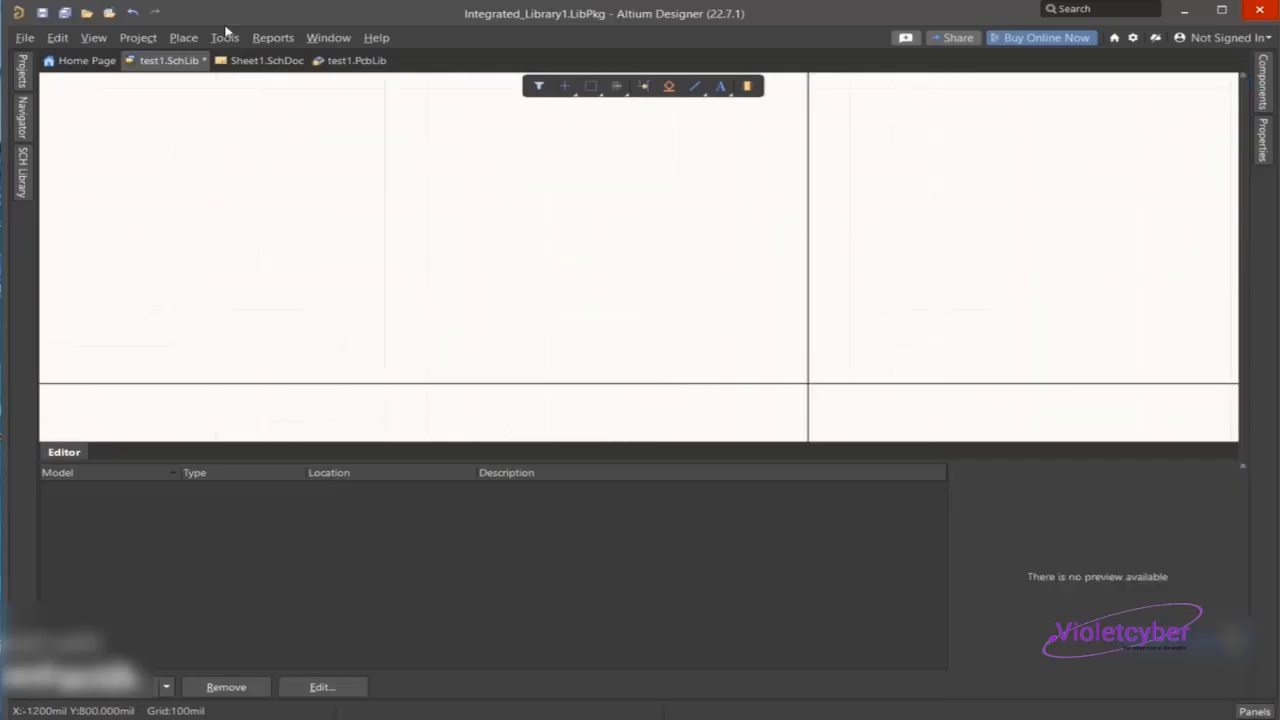
click(183, 40)
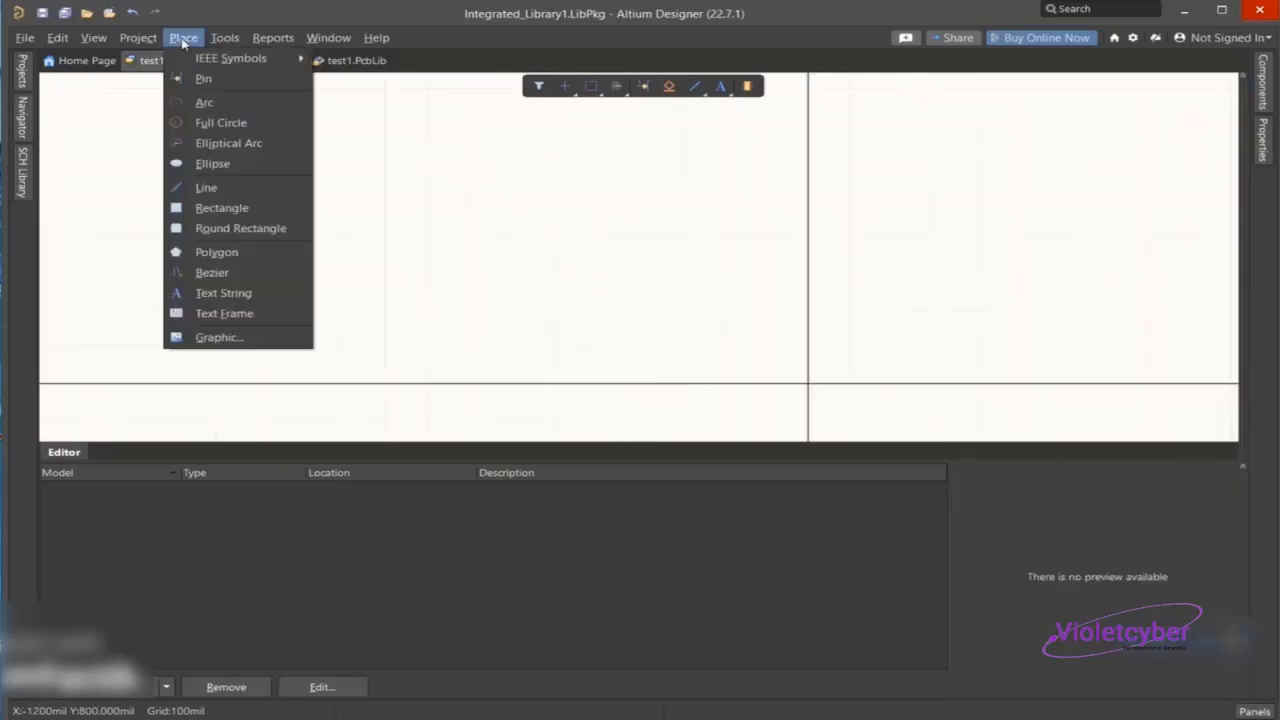
click(203, 79)
key(Escape)
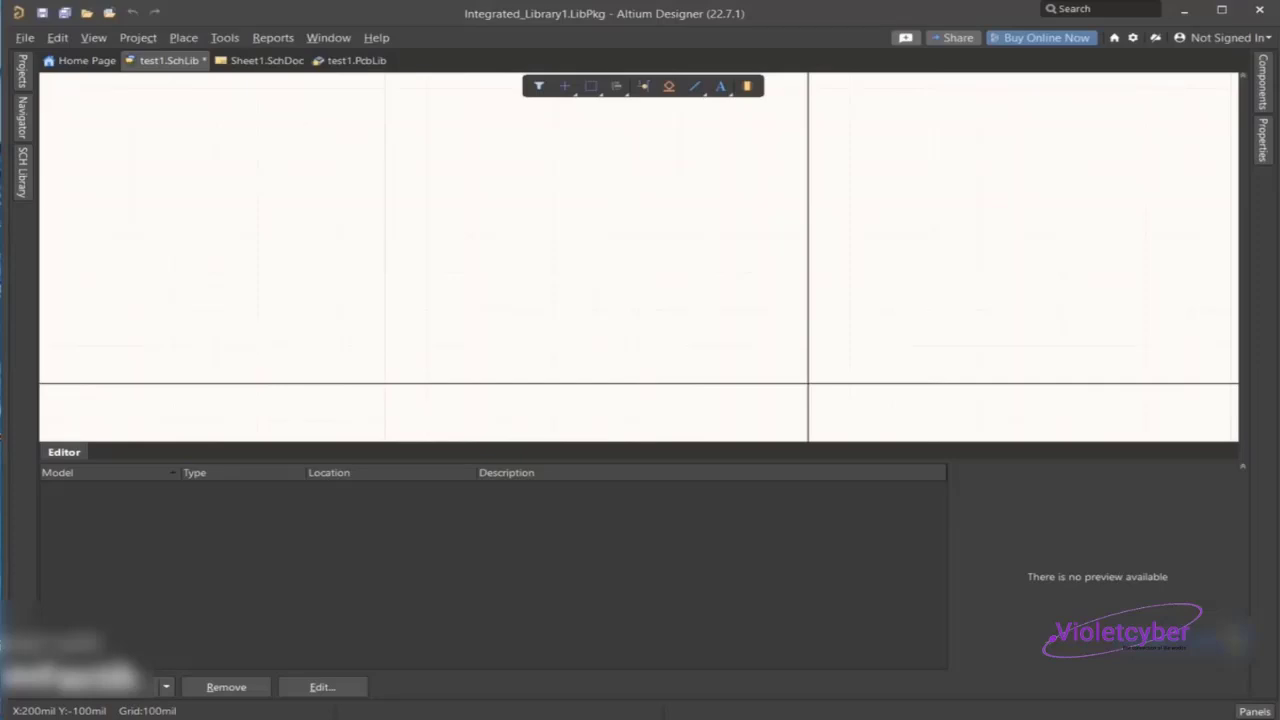
- Place an IEEE Or Gate symbol at about X -900 mil, Y 300 mil and set its line width to Medium
click(183, 37)
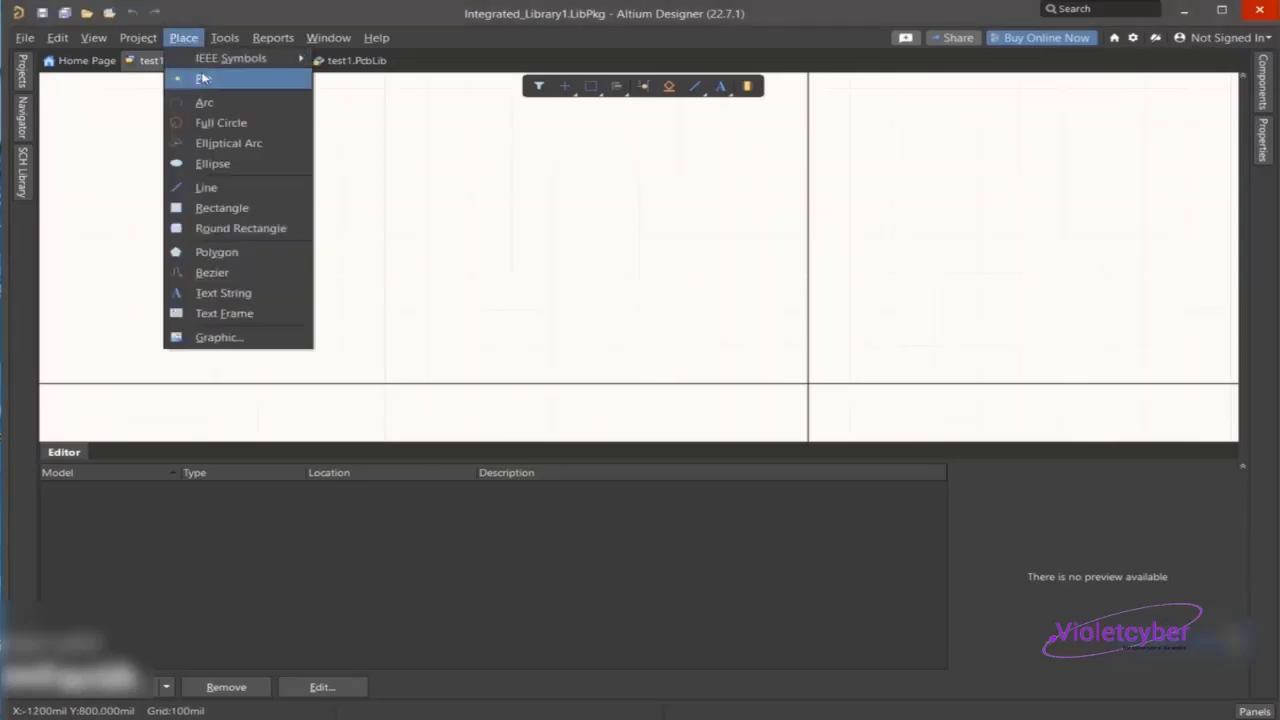
mouse_move(203, 60)
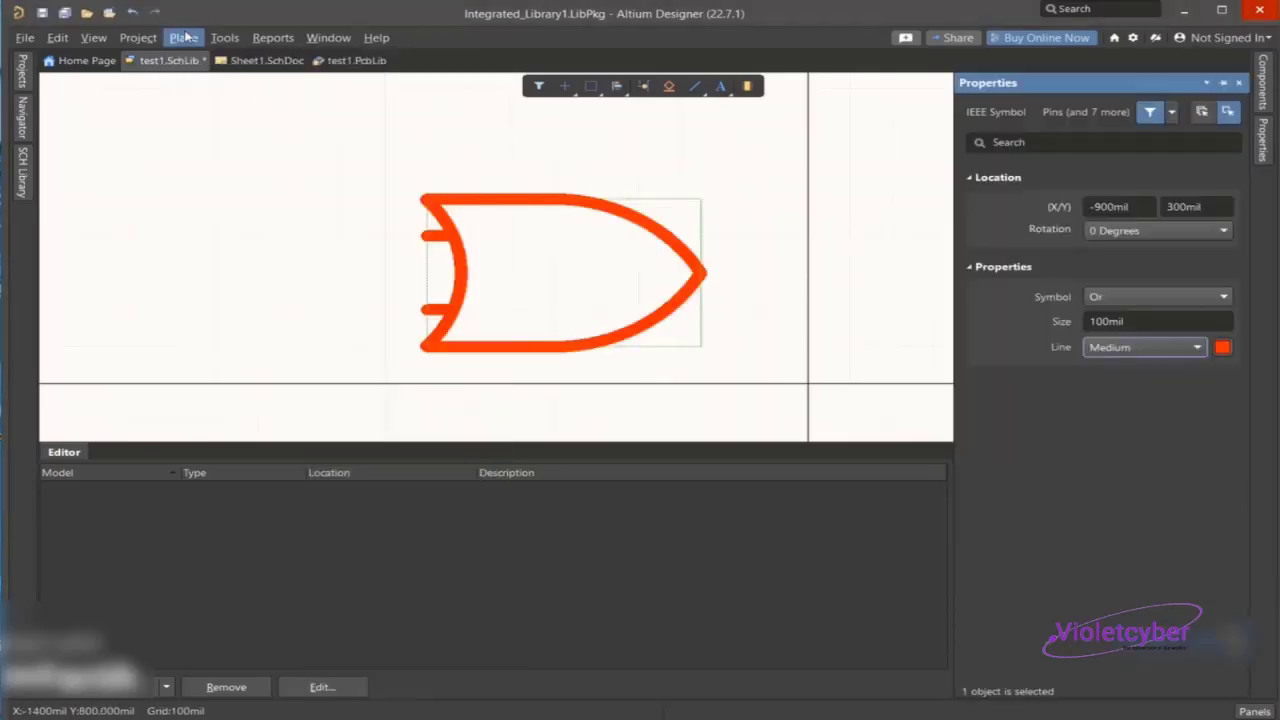
- Place two pins rotated 180 degrees on the gate's input stubs, at Y 400 mil and Y 200 mil
click(183, 37)
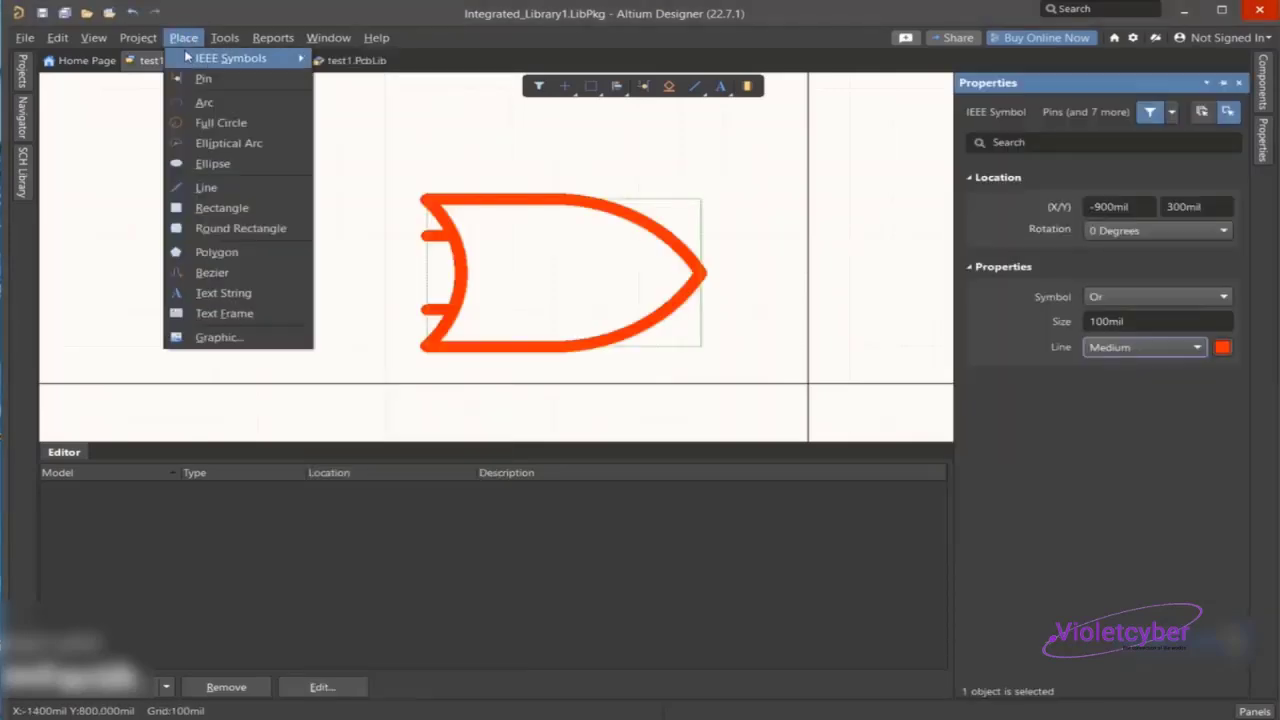
click(203, 79)
key(space)
key(space)
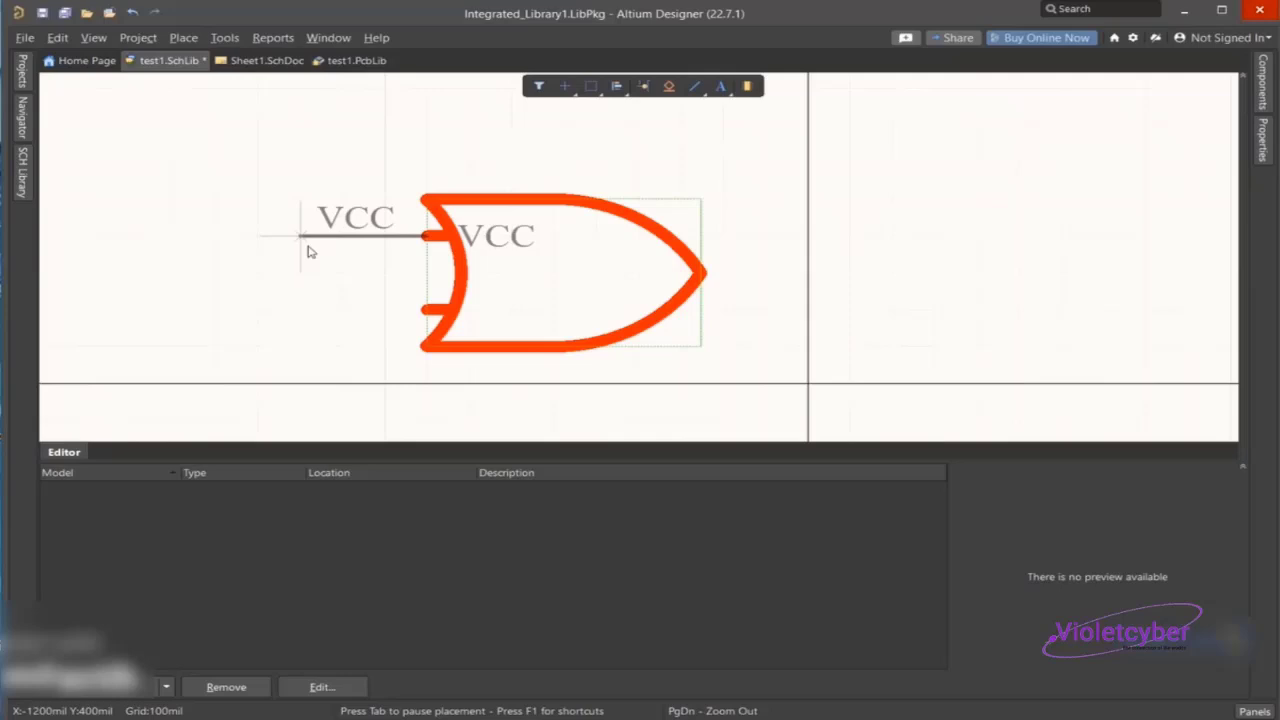
click(308, 251)
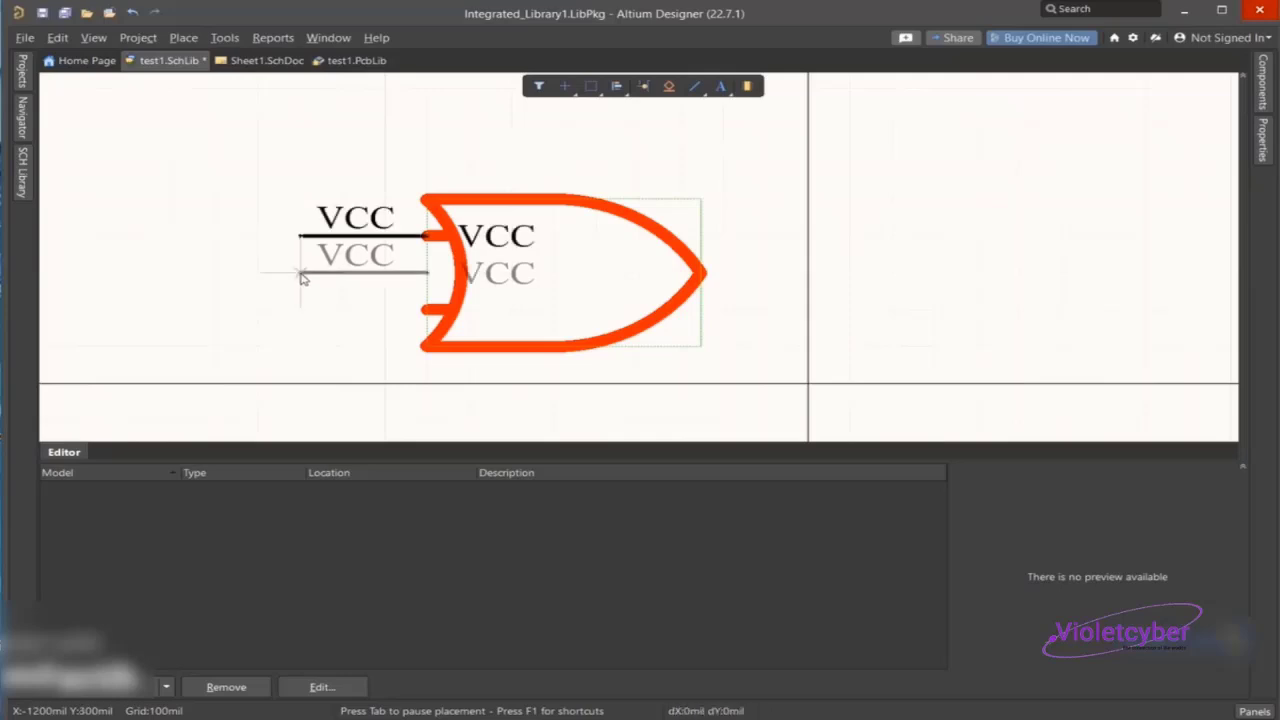
click(303, 329)
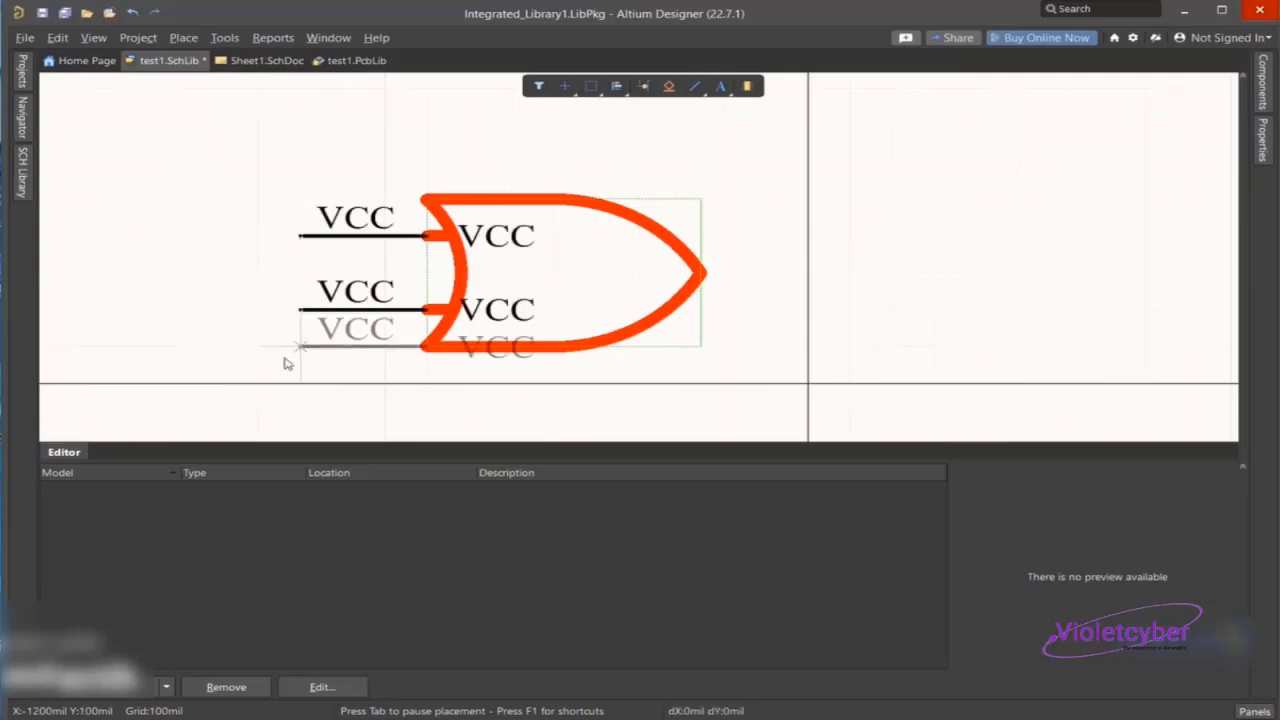
key(Escape)
- Set the upper input pin's designator to 1 and its name to vcc
double_click(345, 228)
scroll(1097, 253, down, 1)
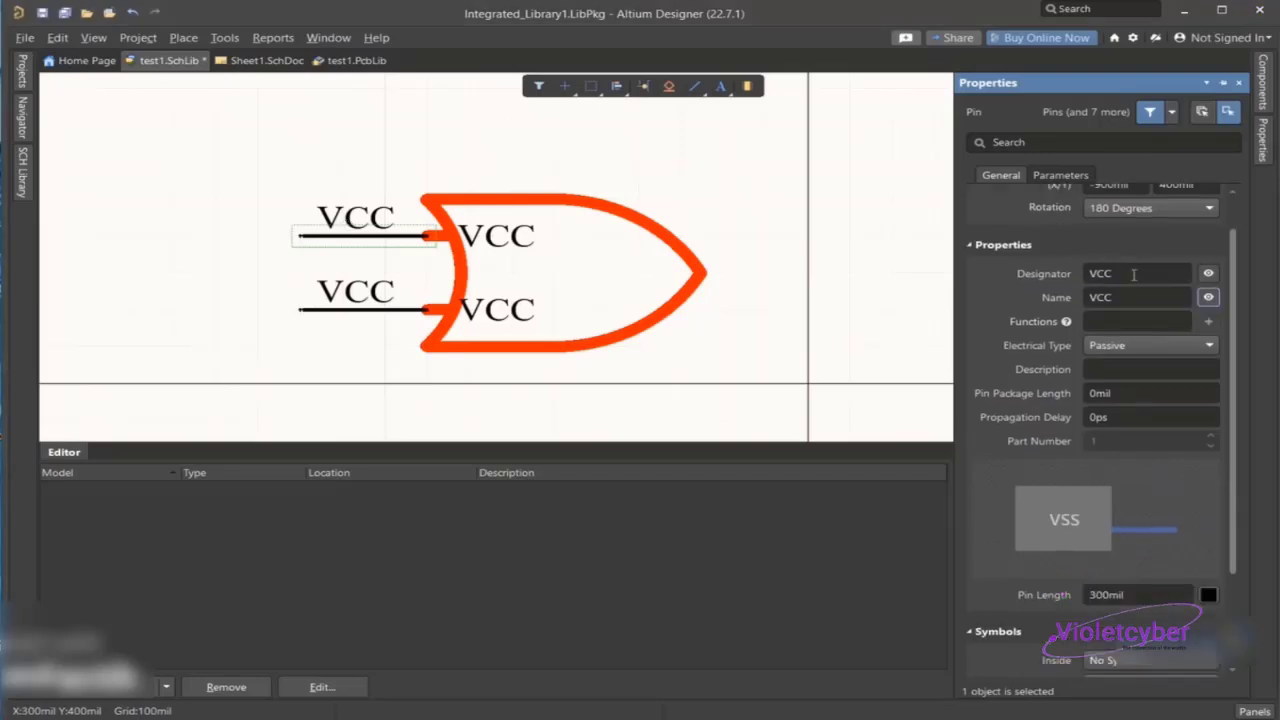
click(1133, 273)
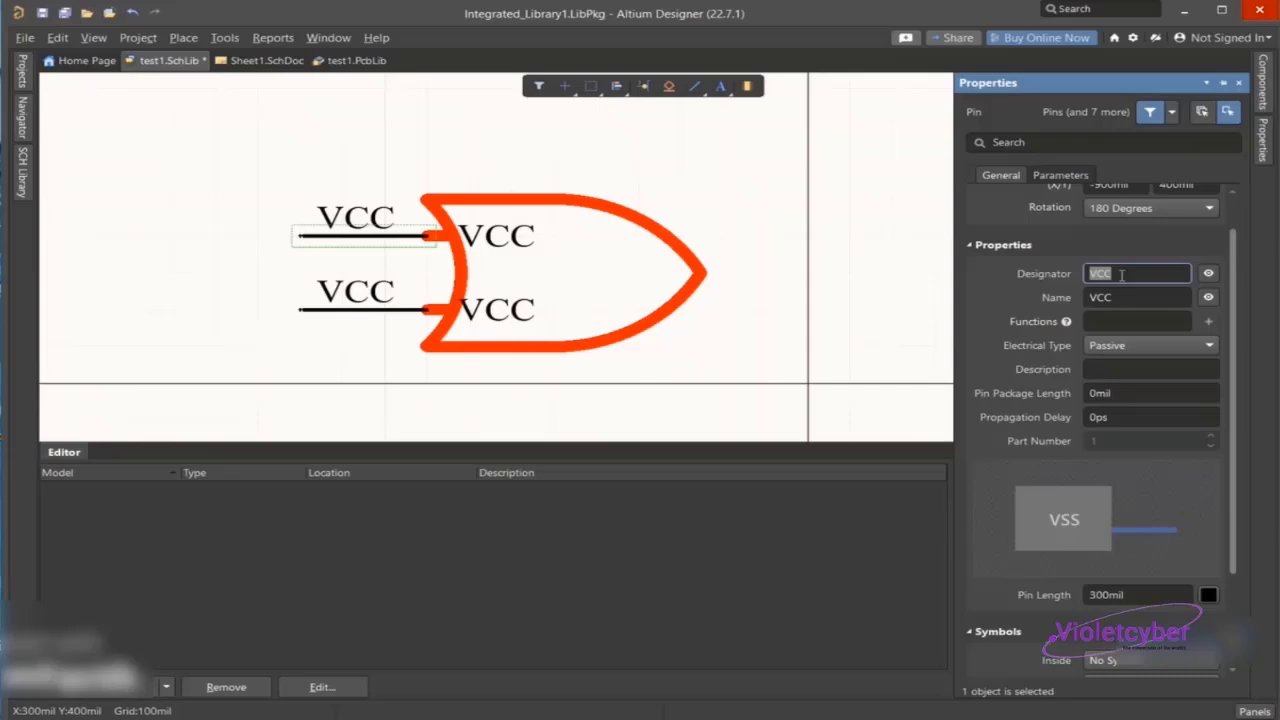
text(1)
key(Return)
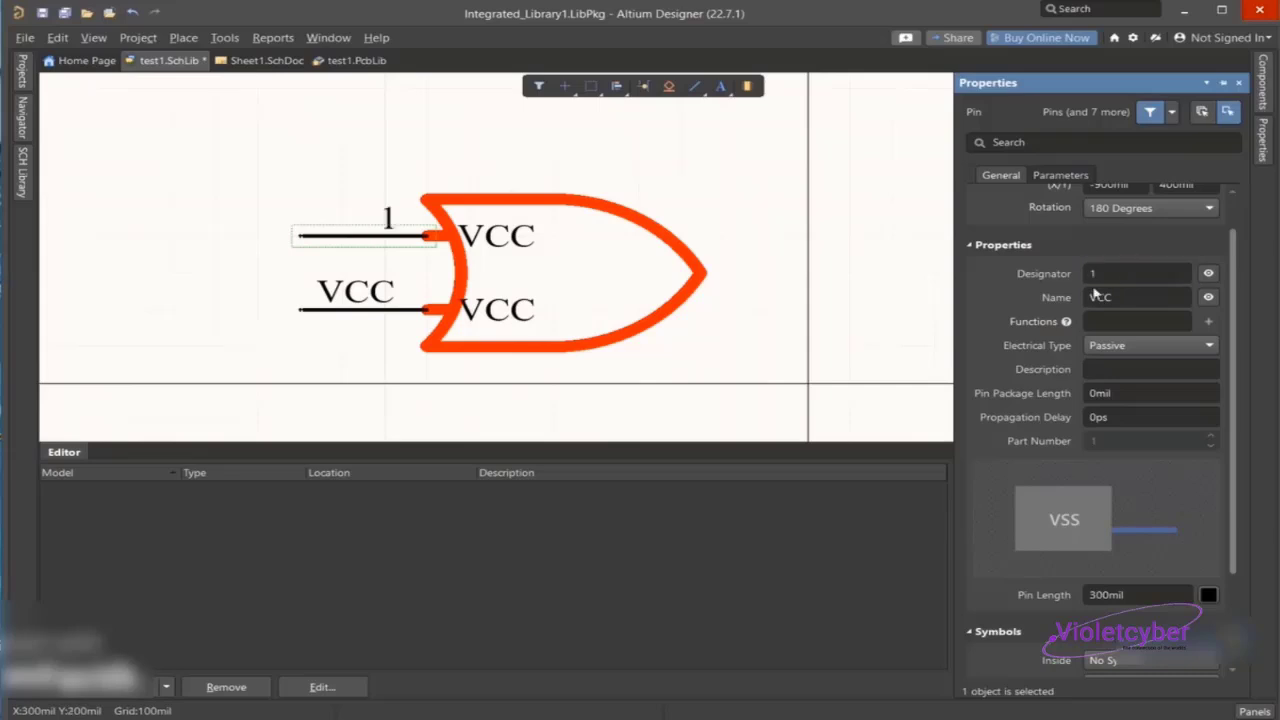
click(1121, 298)
key(BackSpace)
text(vcc)
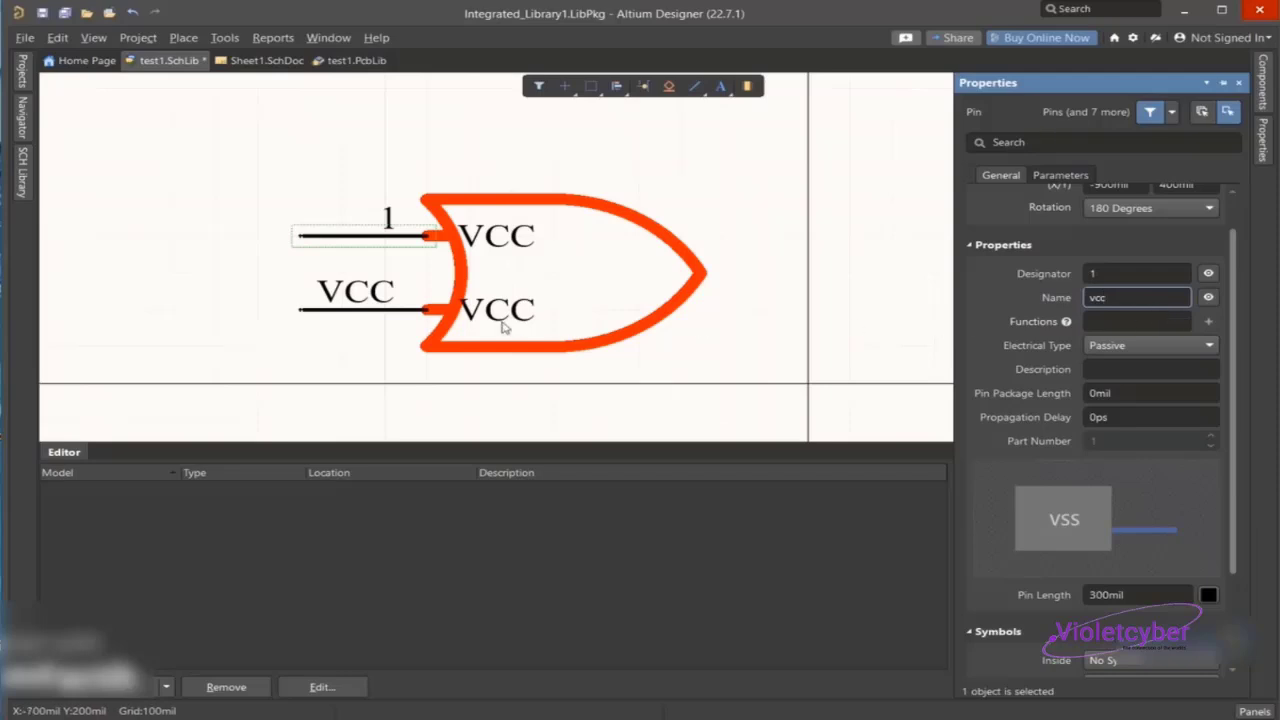
- Set the lower input pin's designator to 2 and its name to GND
click(342, 304)
click(342, 306)
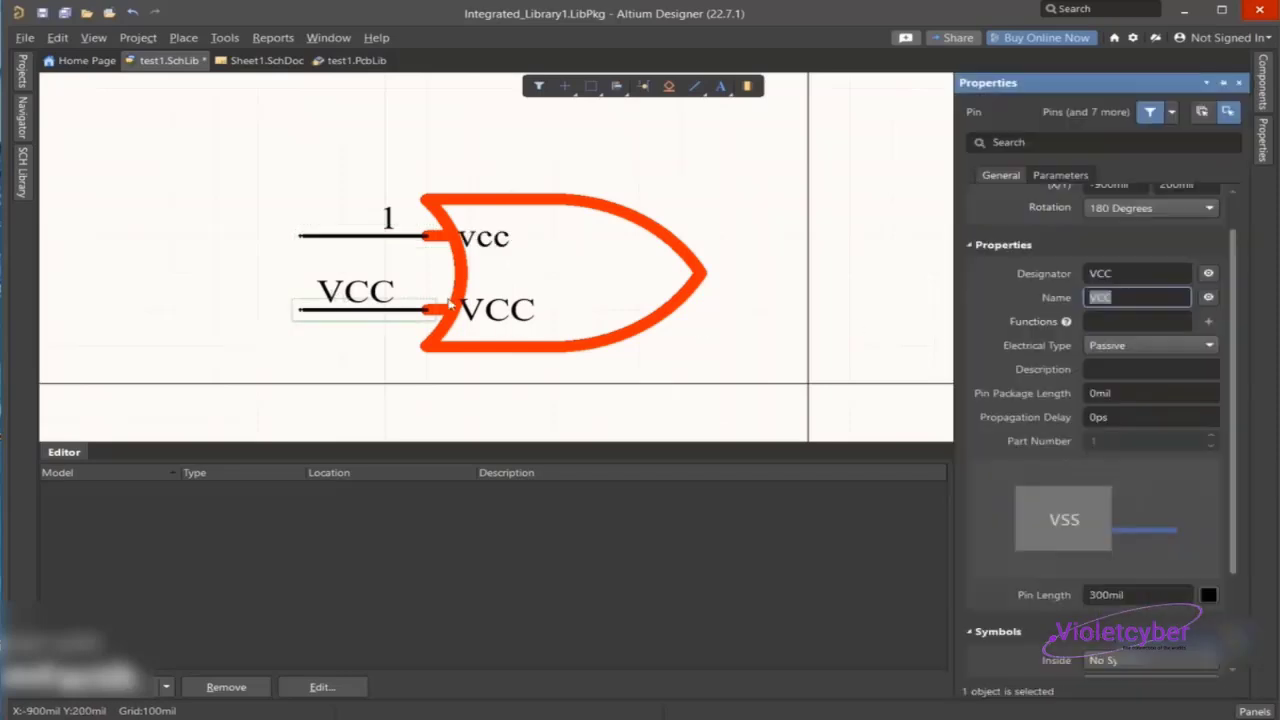
click(1134, 274)
text(2)
click(1137, 297)
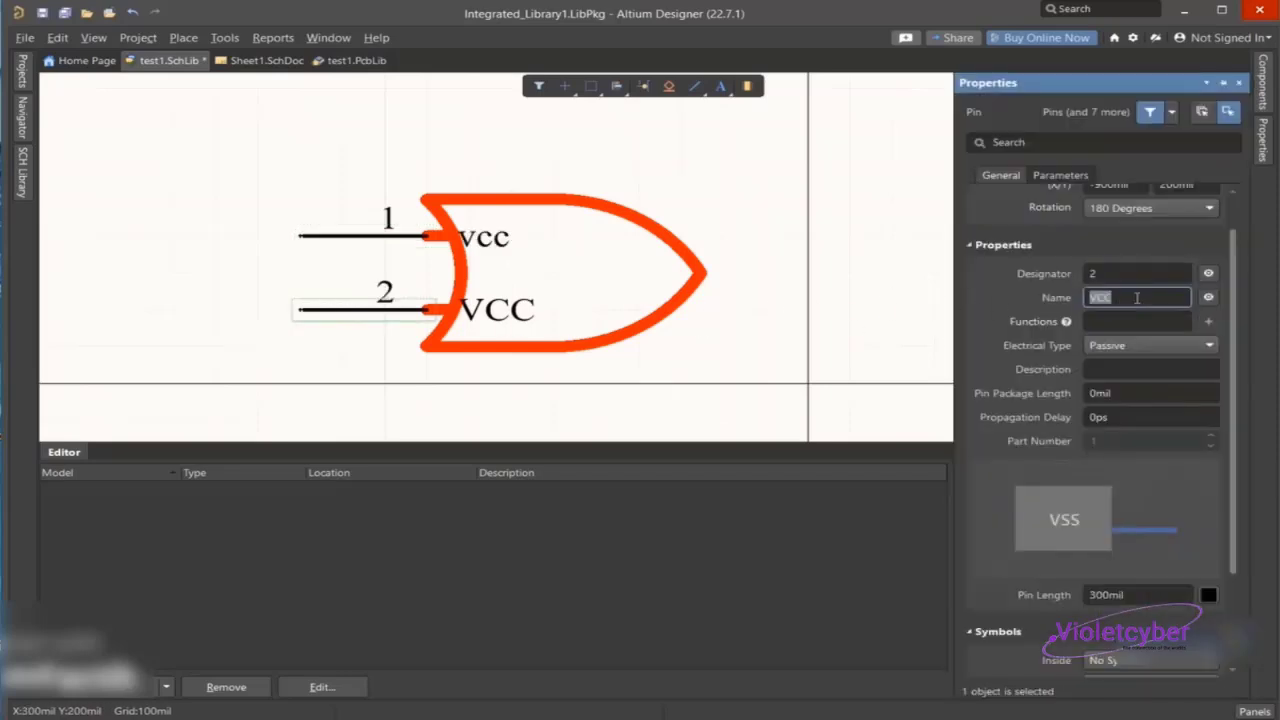
key(BackSpace)
text(GND)
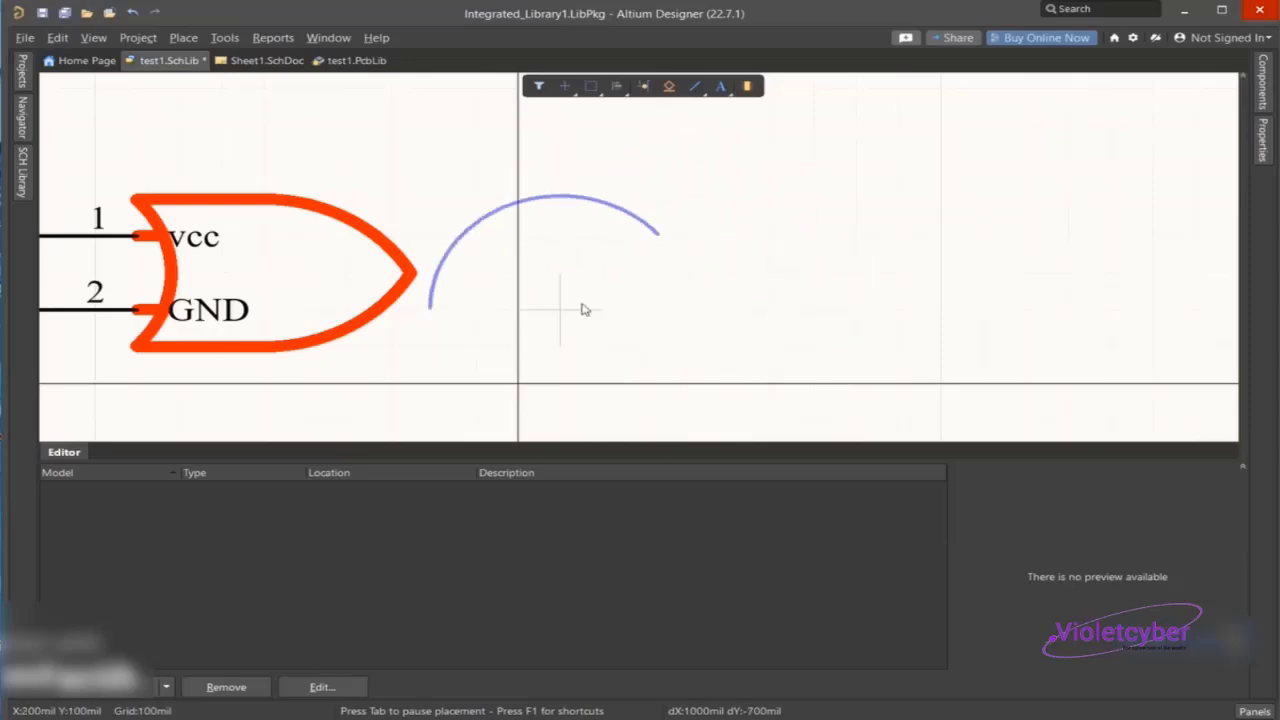
click(771, 272)
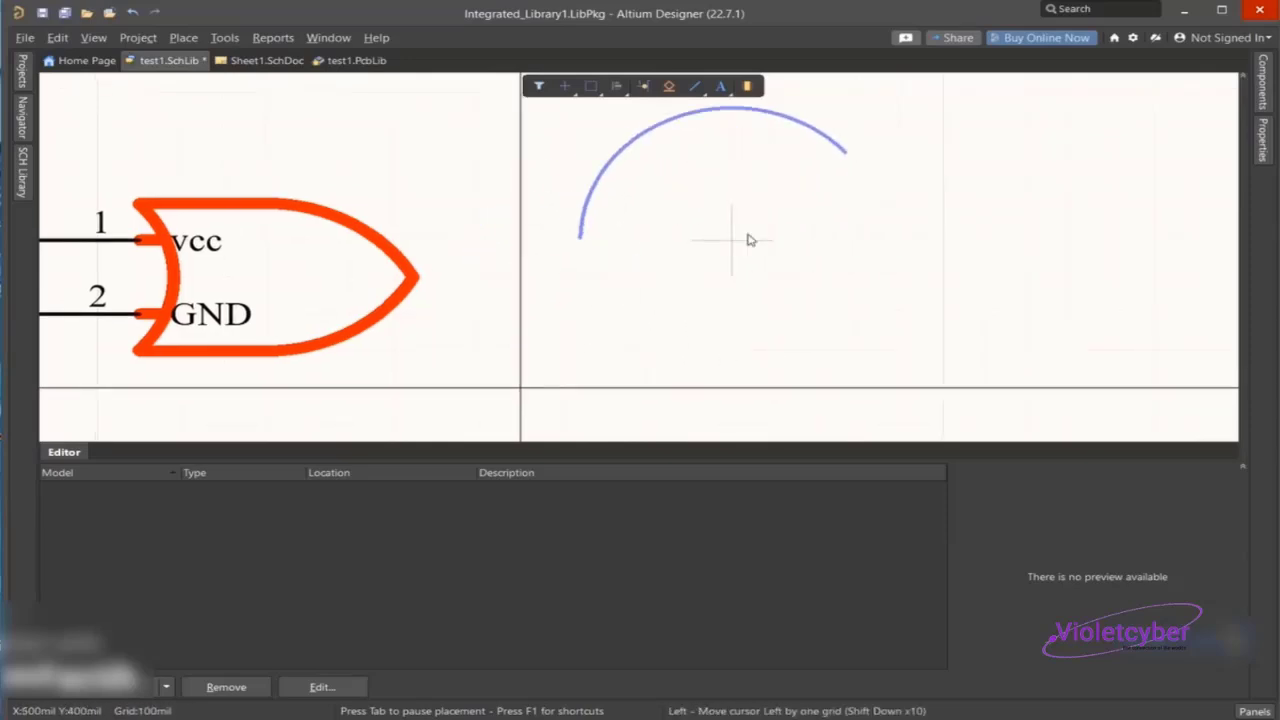
click(678, 254)
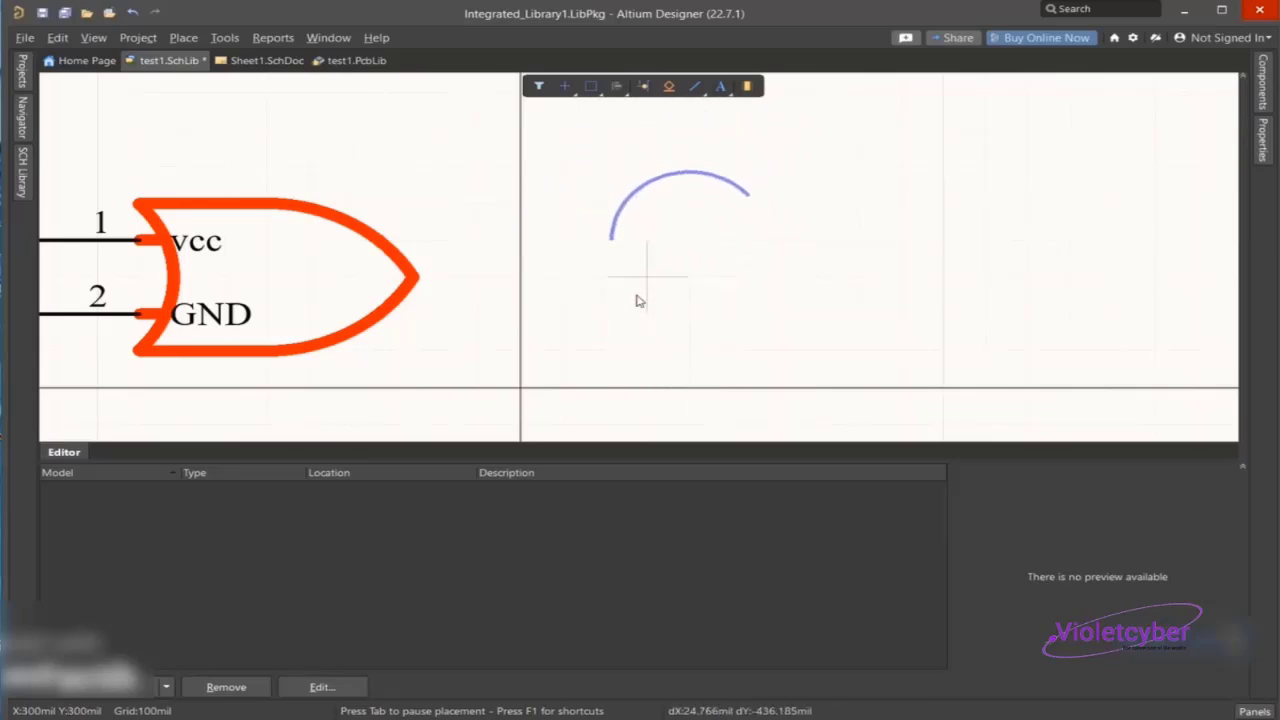
key(Escape)
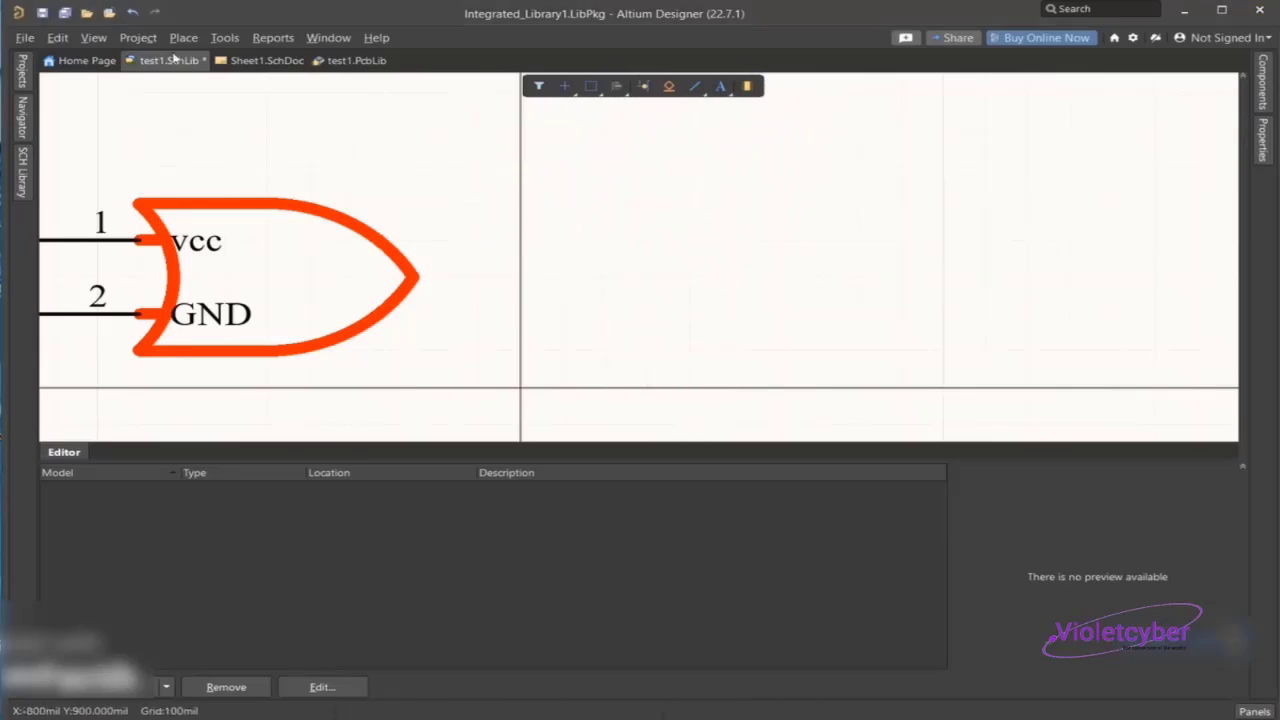
- Draw a closed rectangular outline of lines about 300 by 400 mil, from about X 300 mil, Y 200 mil to X 600 mil, Y 600 mil
click(183, 37)
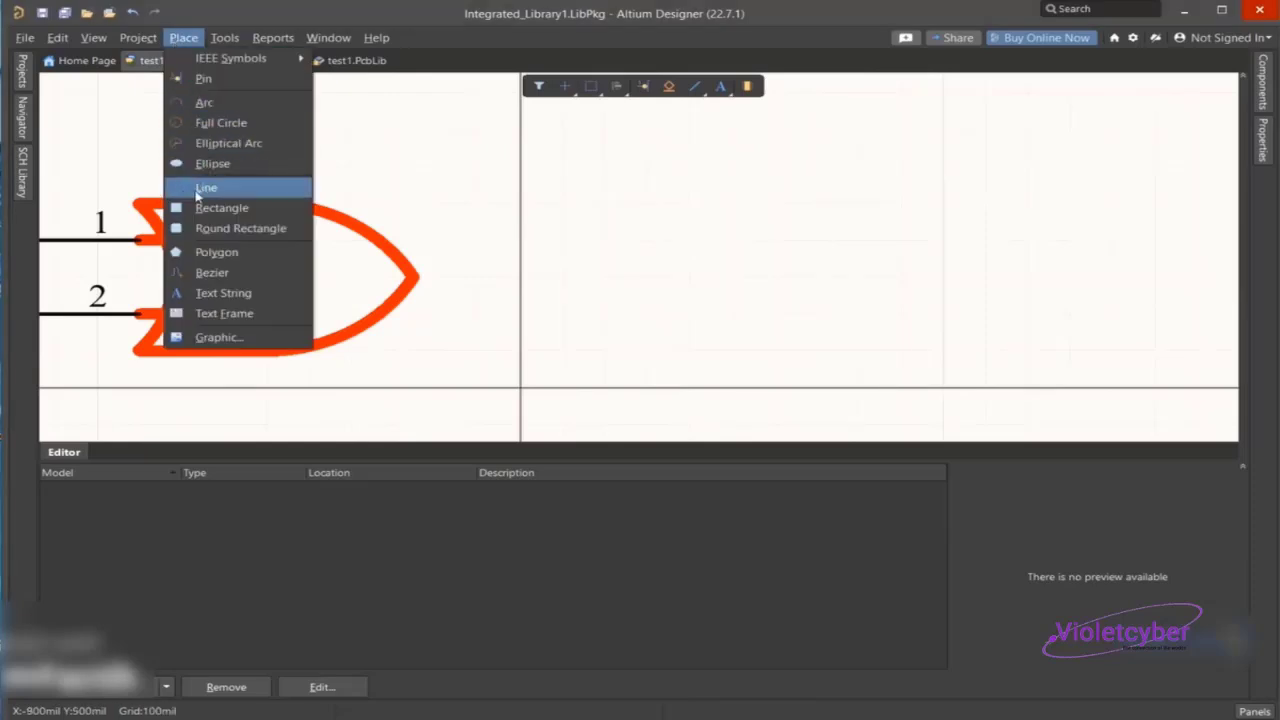
click(200, 190)
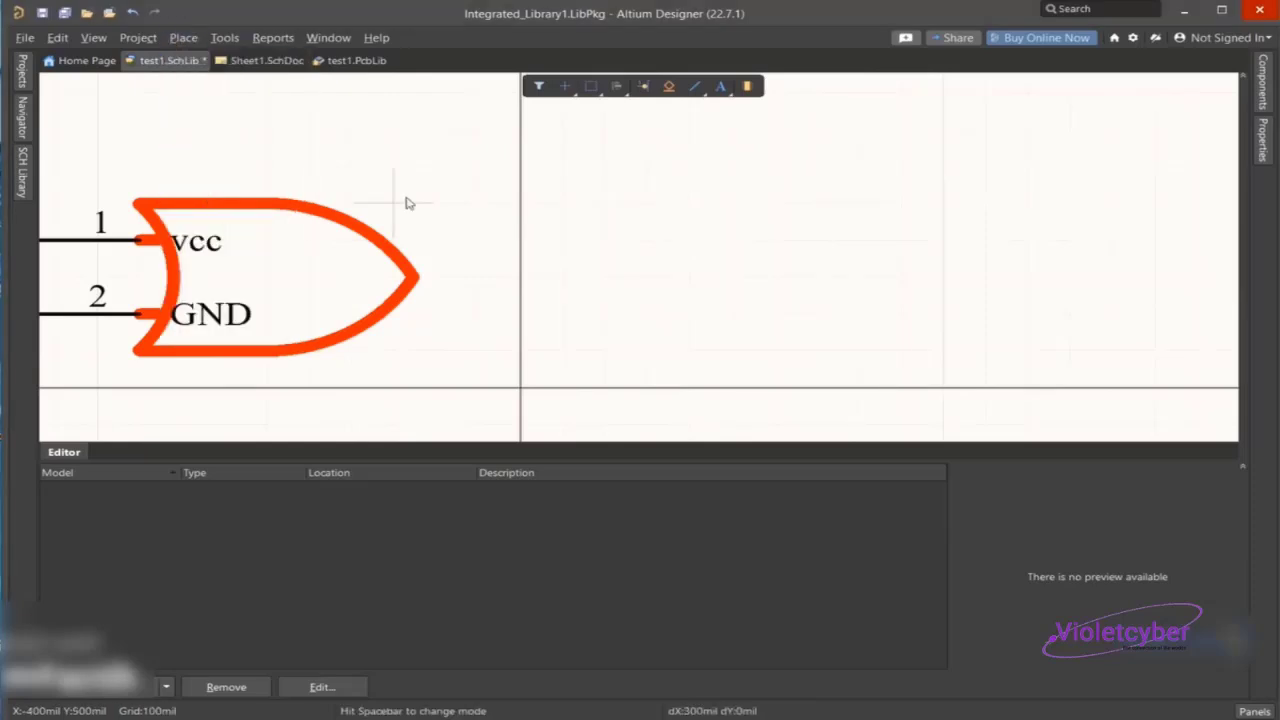
click(225, 129)
click(858, 129)
click(858, 276)
right_click(798, 234)
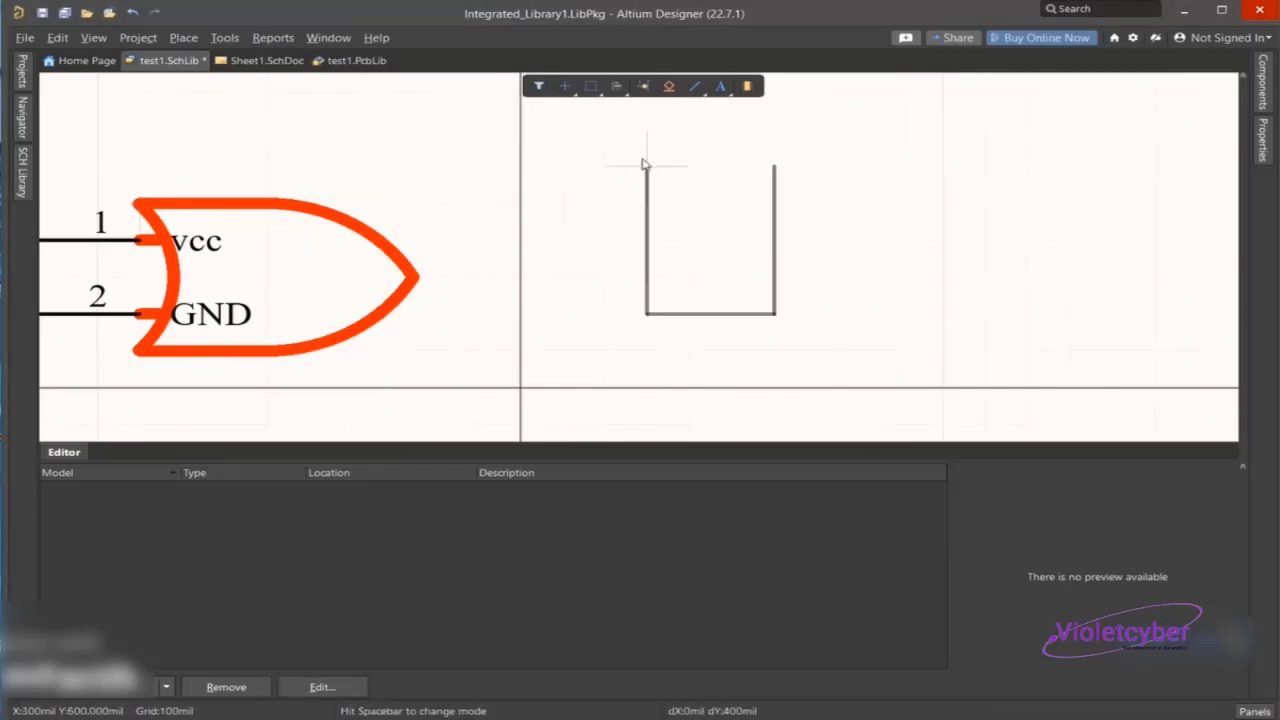
click(648, 166)
right_click(648, 166)
click(182, 38)
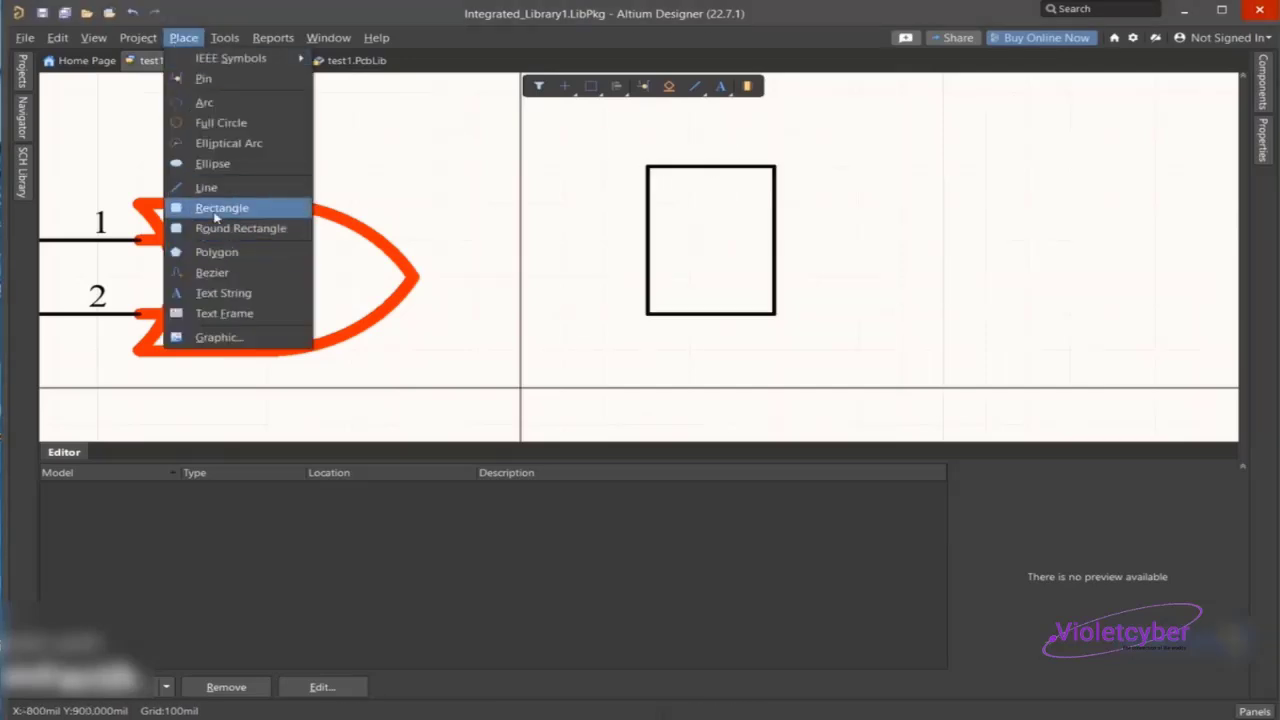
click(221, 208)
click(858, 314)
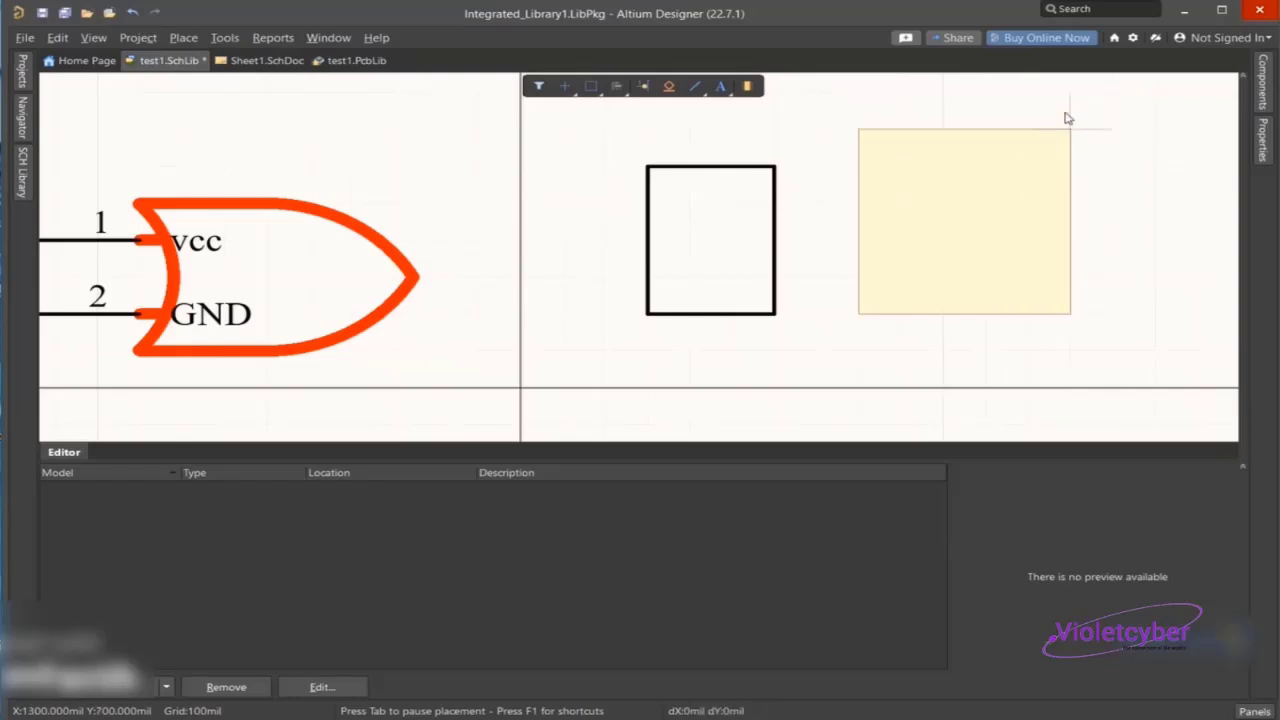
right_click(1067, 118)
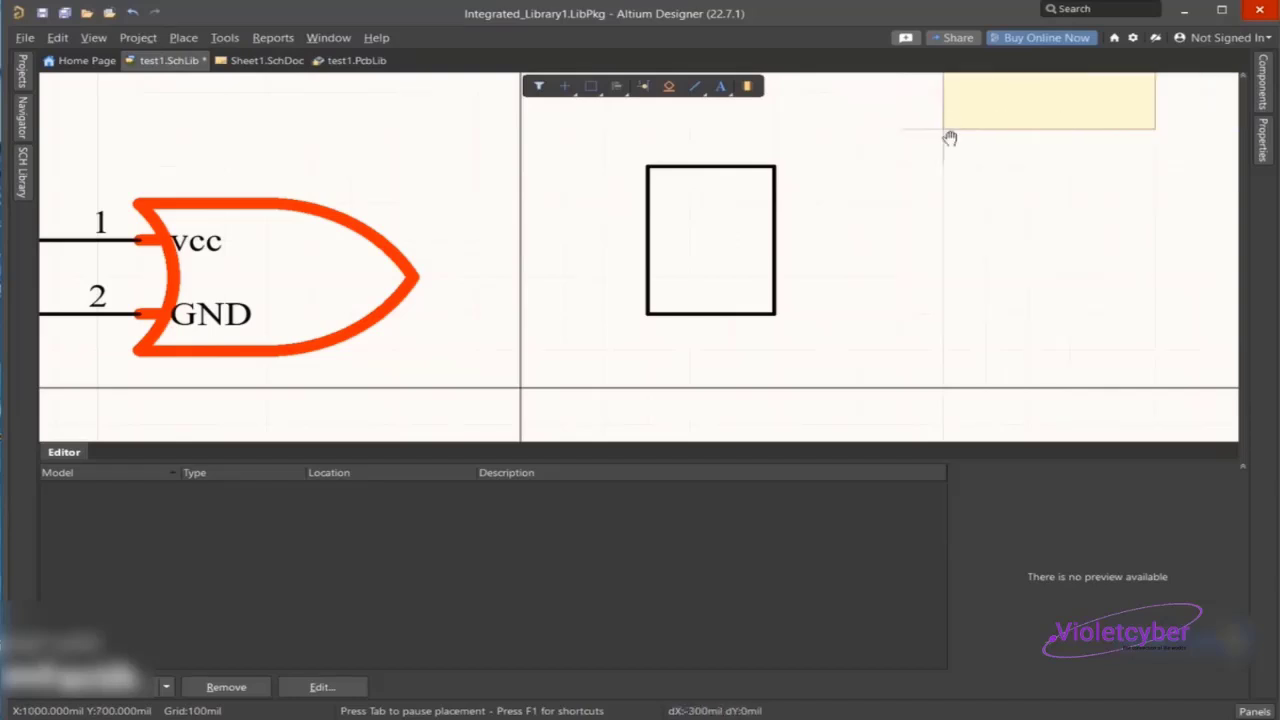
right_click(951, 137)
- Draw a four-cornered polygon over the line rectangle, following its corners at X 300 and 600 mil, Y 200 and 600 mil
click(218, 37)
click(192, 52)
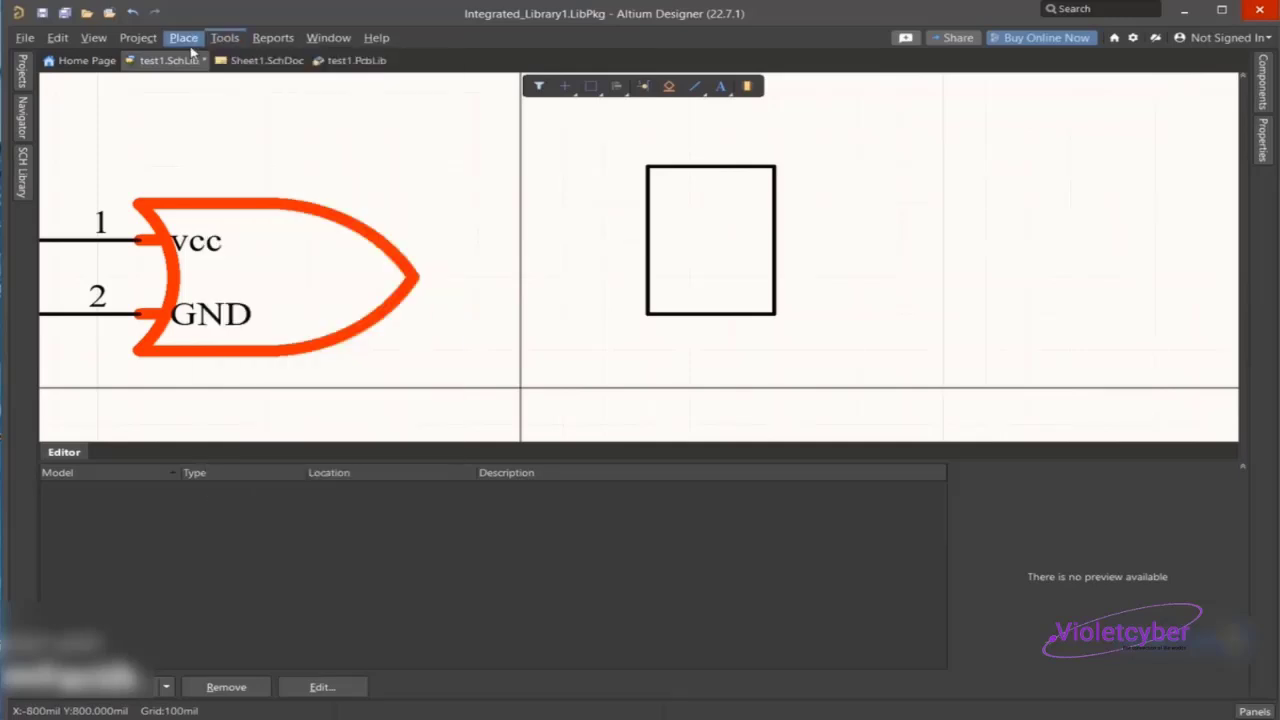
click(183, 38)
click(200, 183)
click(647, 167)
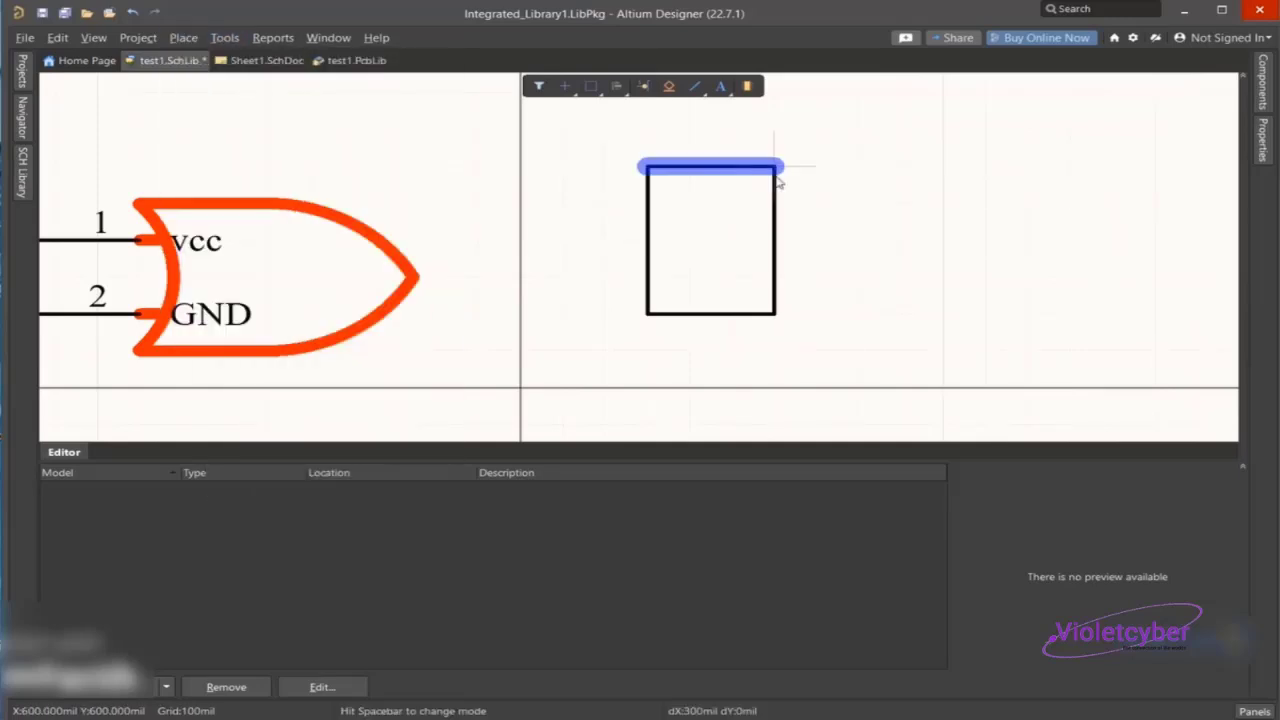
click(778, 178)
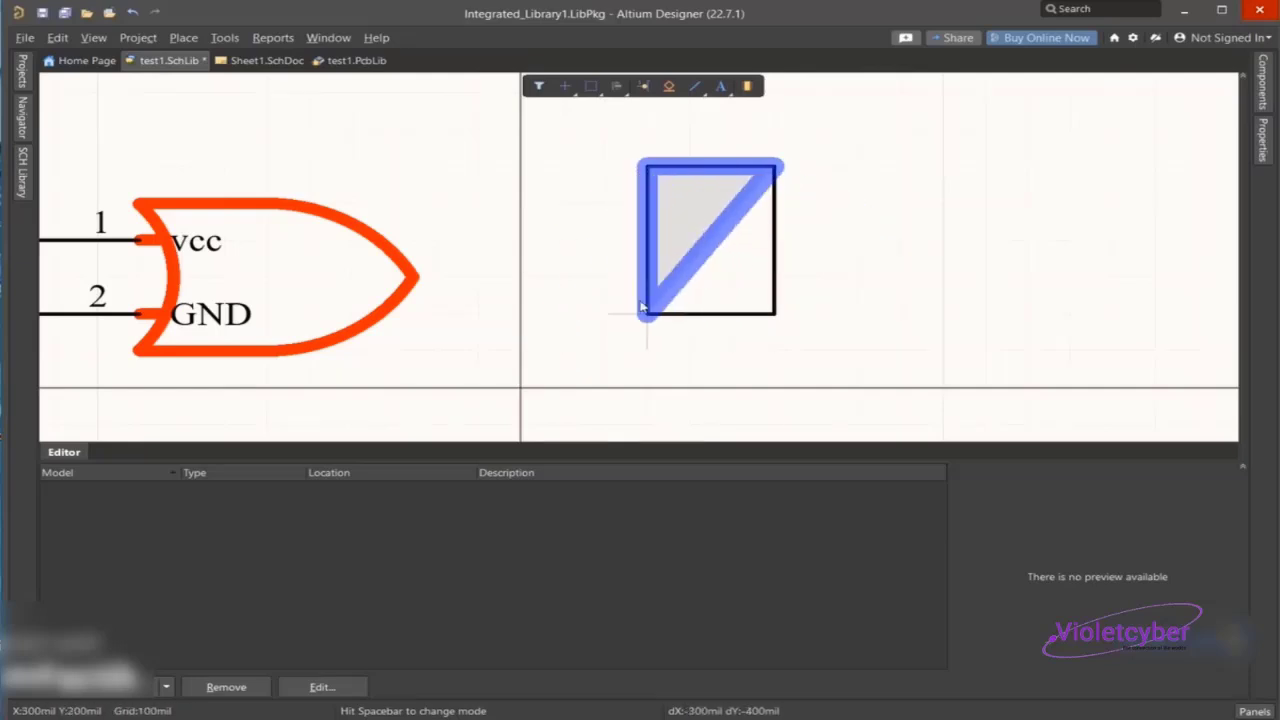
click(641, 307)
click(784, 318)
right_click(594, 298)
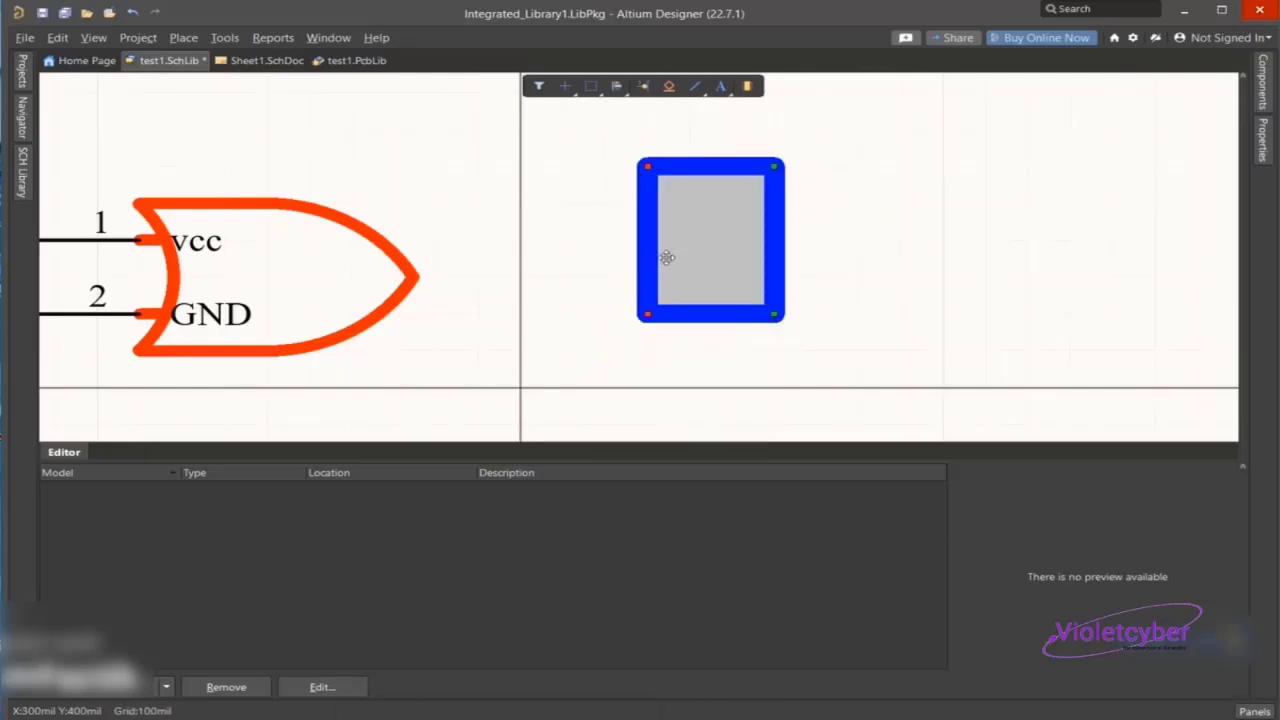
- Give the polygon a Large orange-red border and a white fill colour
double_click(667, 258)
click(1145, 206)
click(1143, 281)
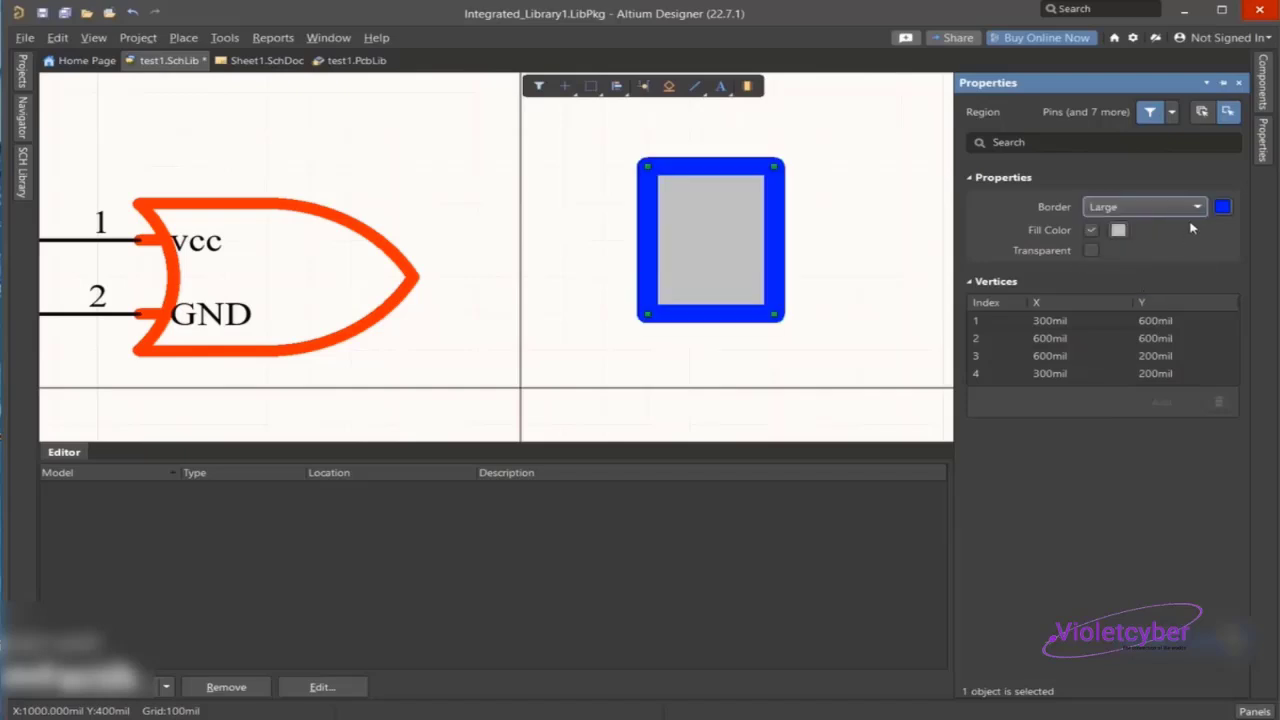
click(1222, 207)
click(1093, 244)
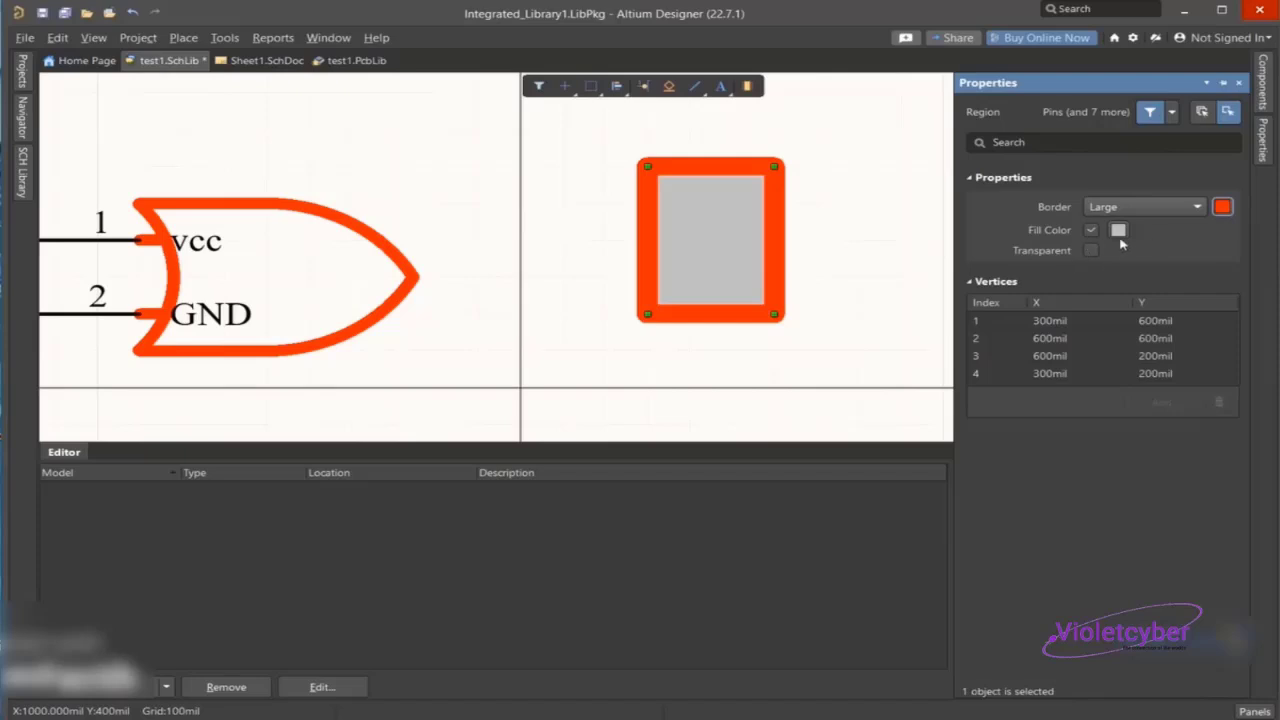
click(1118, 230)
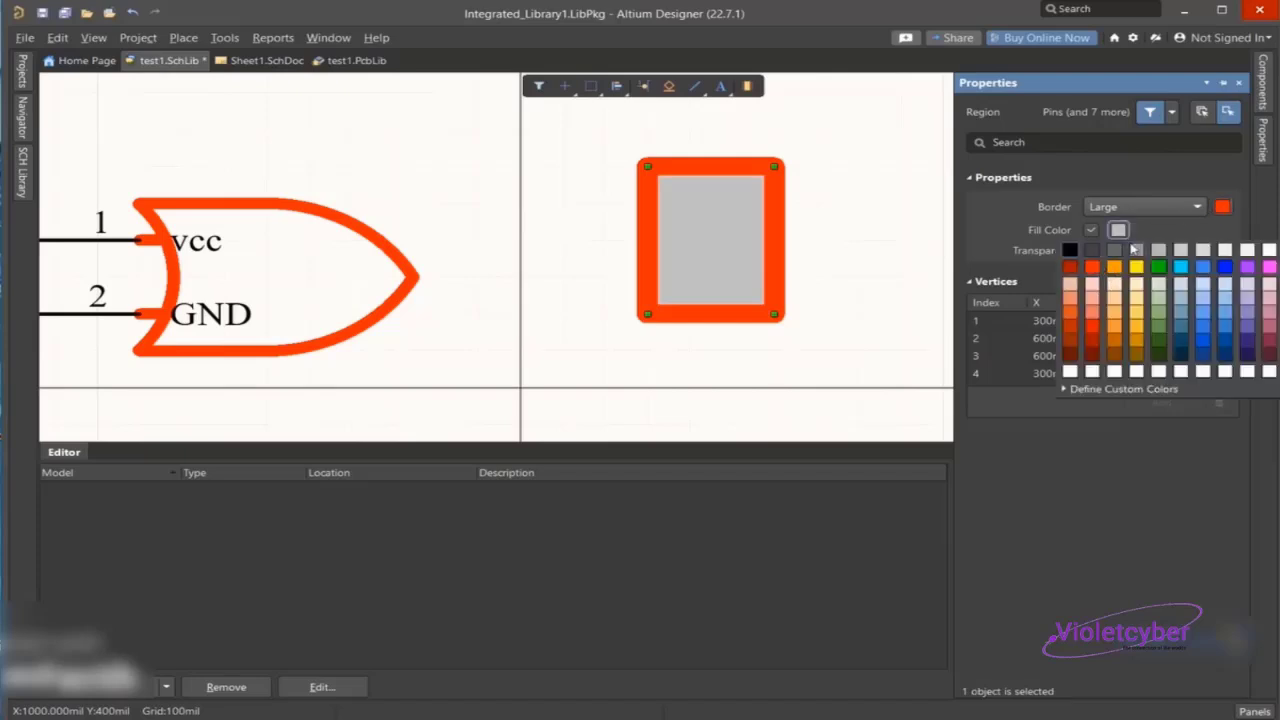
click(1070, 372)
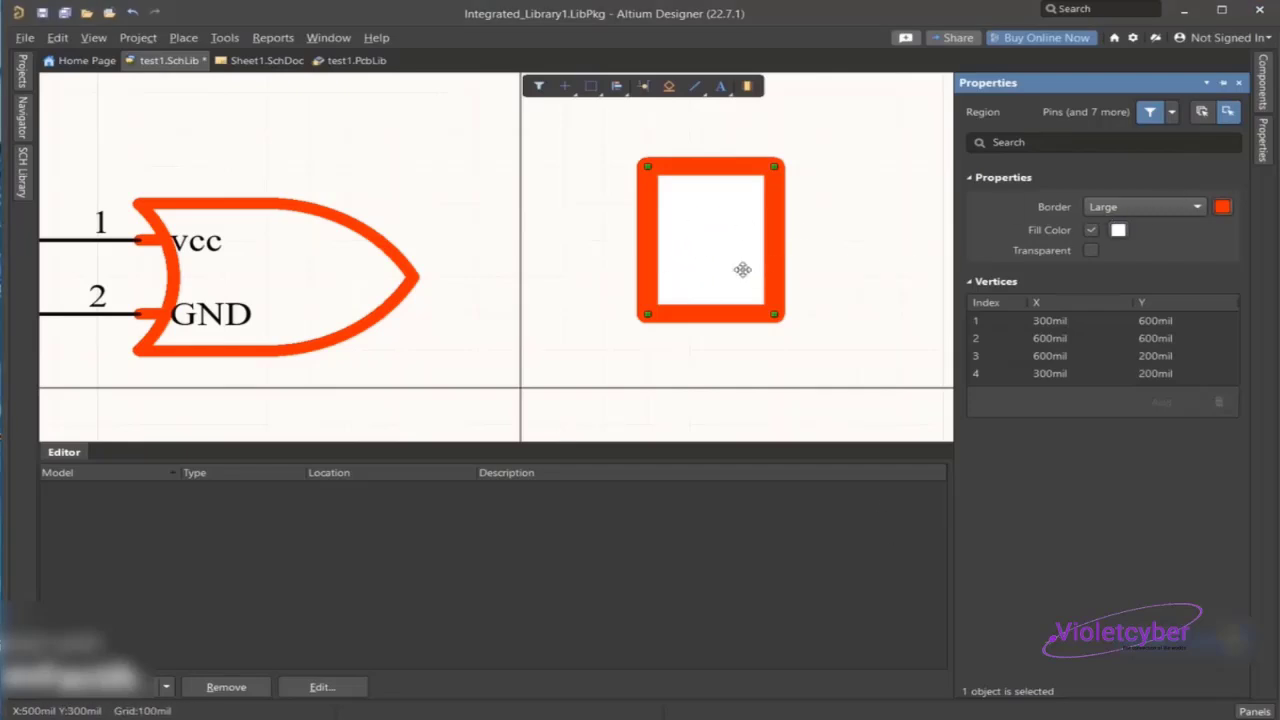
click(858, 404)
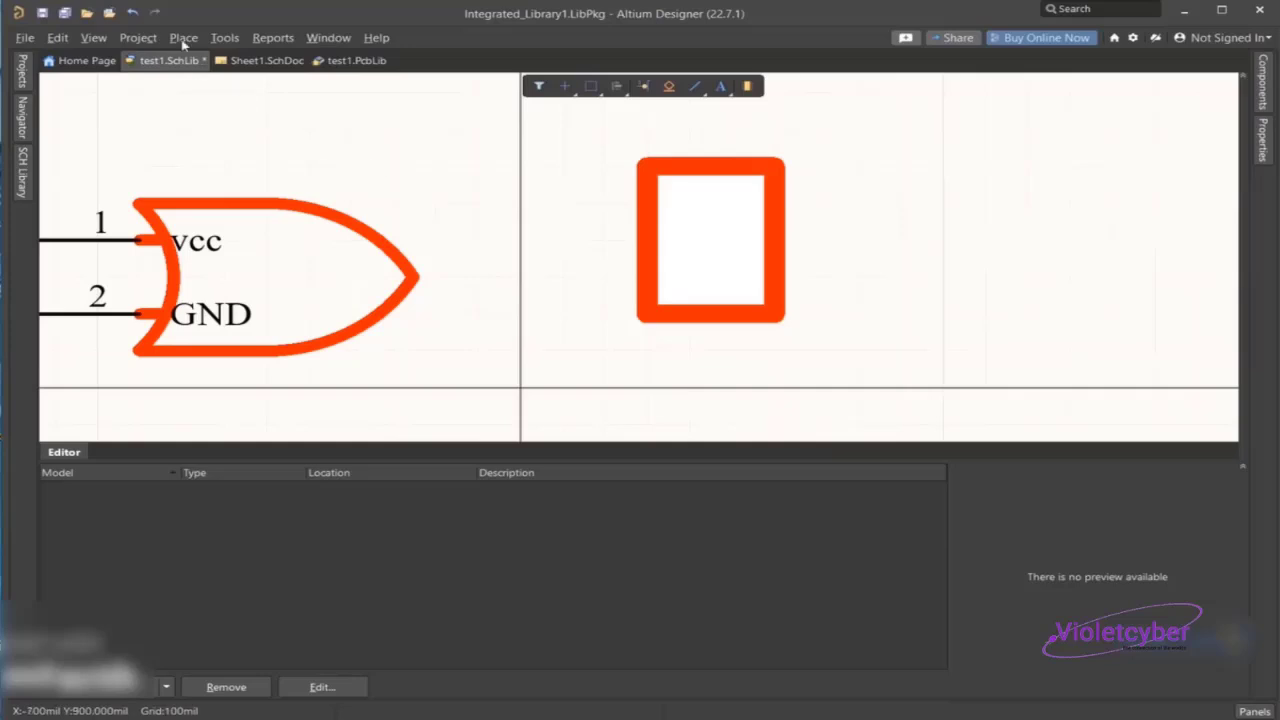
- Draw a small Bezier curve beside the gate, from about X -100 mil, Y 600 mil to X -200 mil, Y 500 mil
click(184, 40)
click(230, 272)
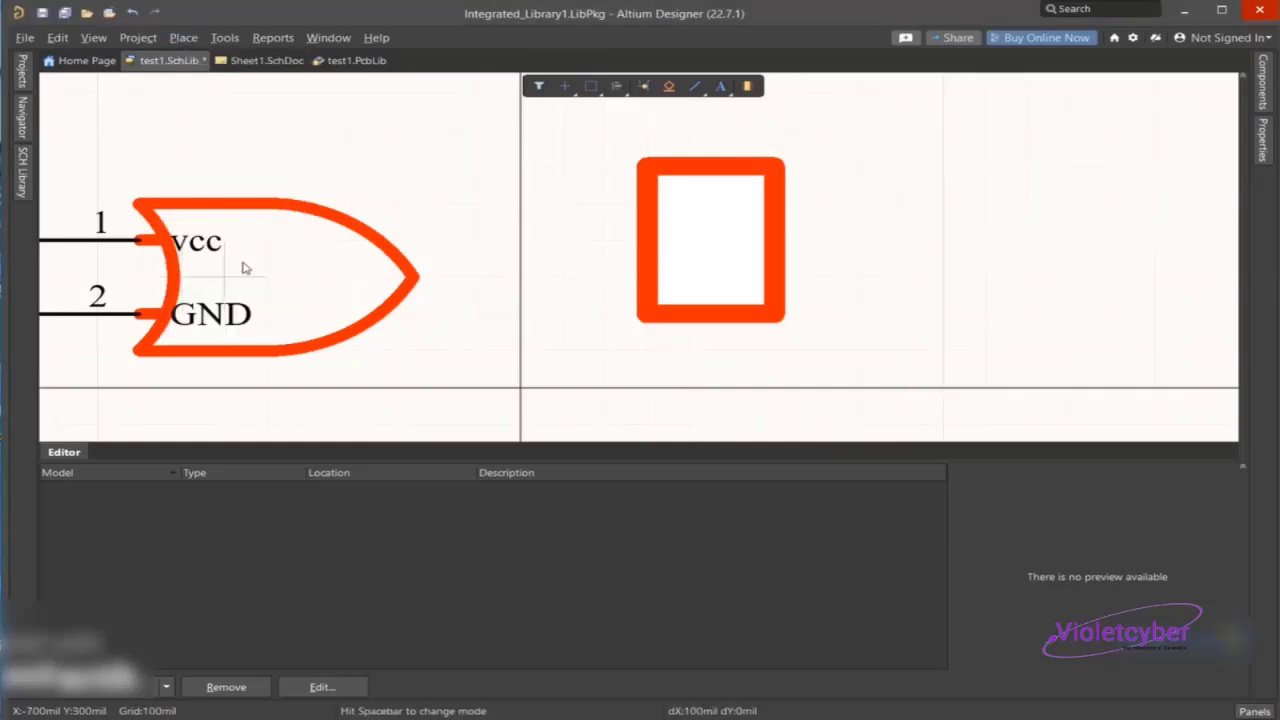
click(478, 166)
click(436, 166)
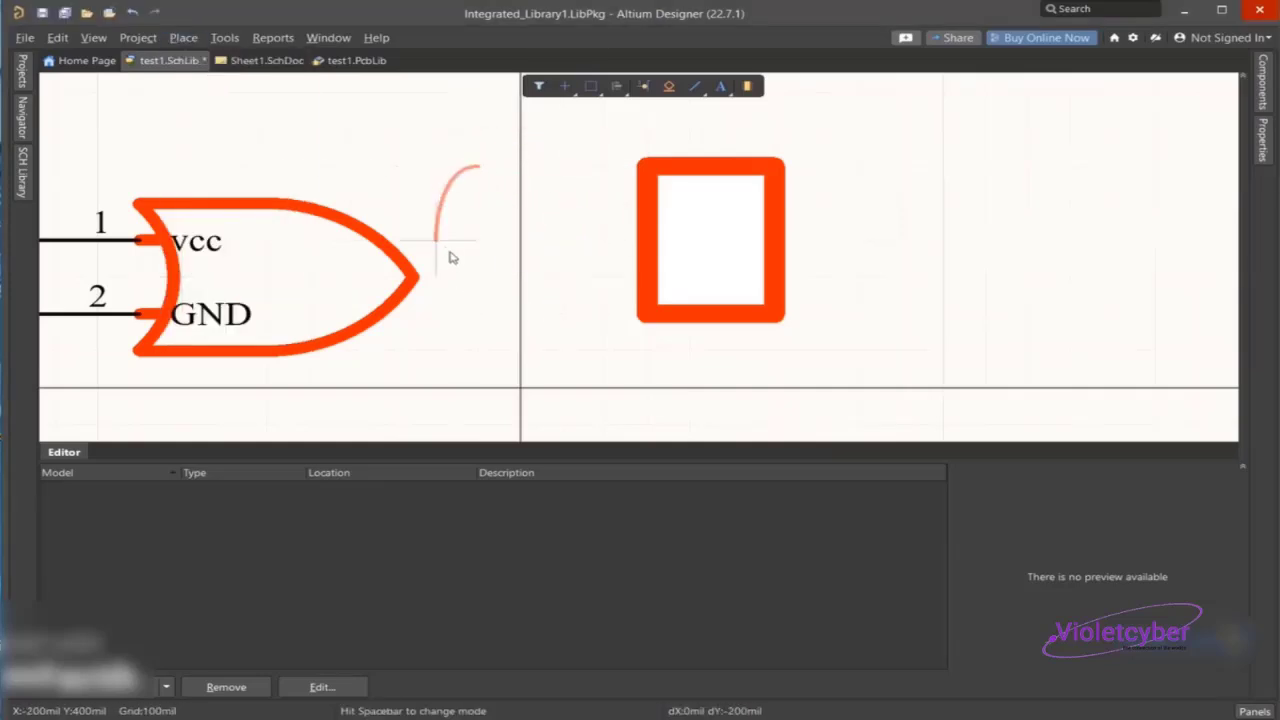
click(437, 214)
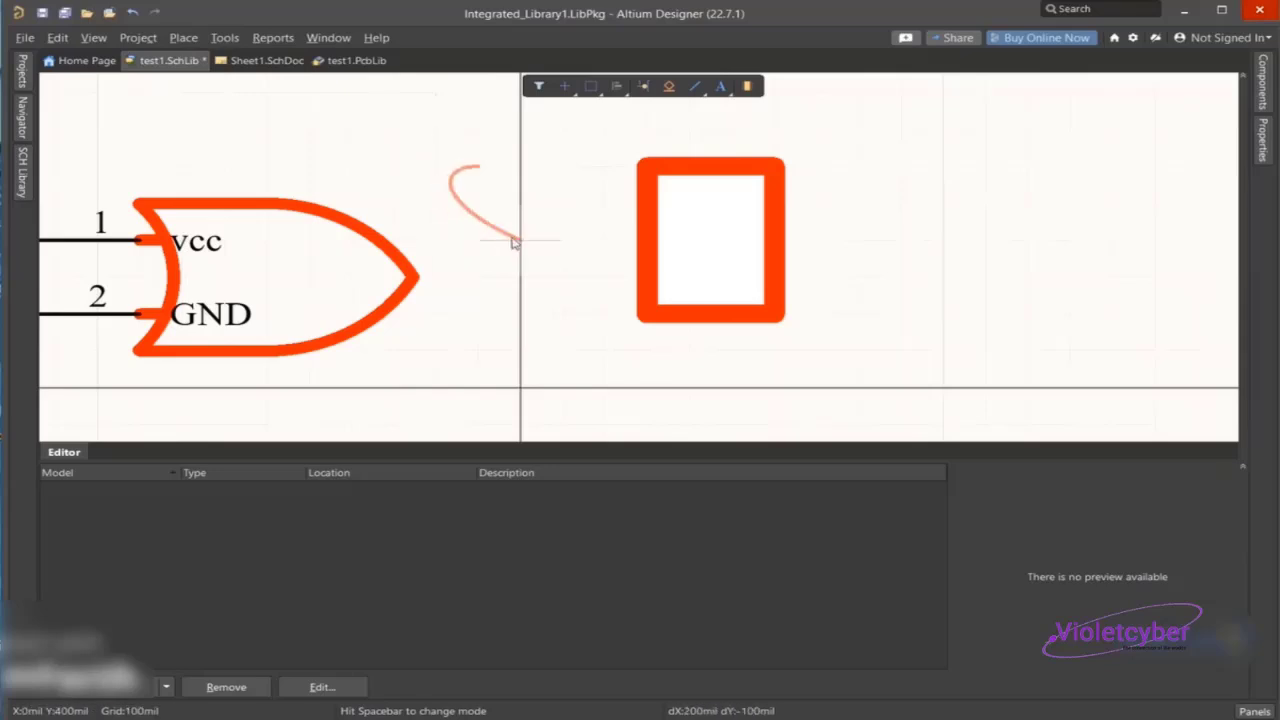
right_click(446, 193)
- Place the text string "or" inside the OR gate at about X -700 mil, Y 400 mil
click(183, 37)
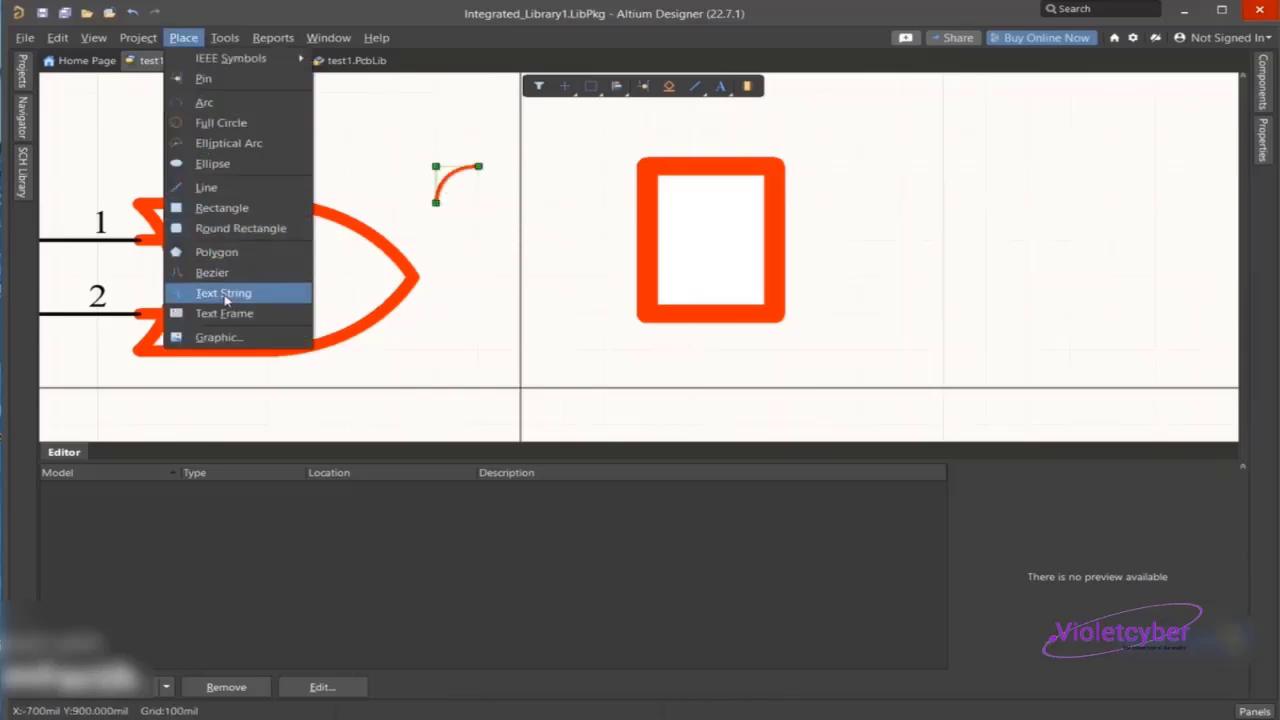
click(210, 293)
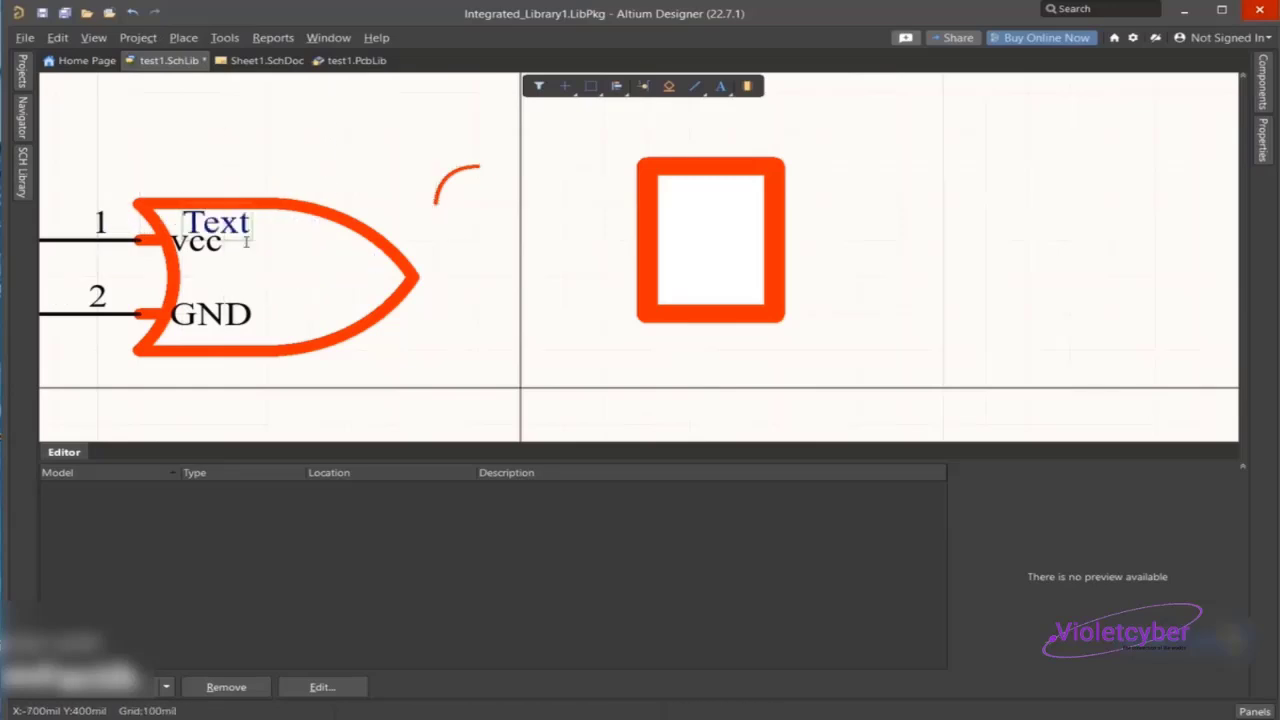
key(Tab)
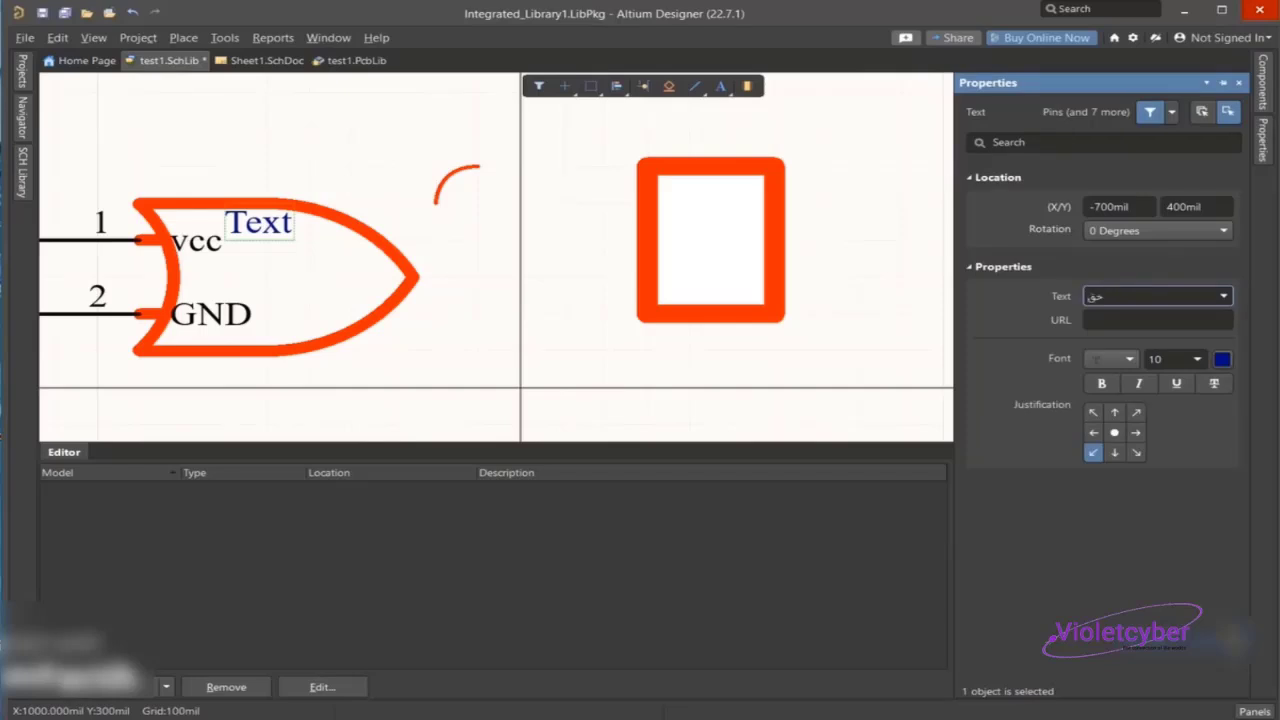
text(or)
key(Return)
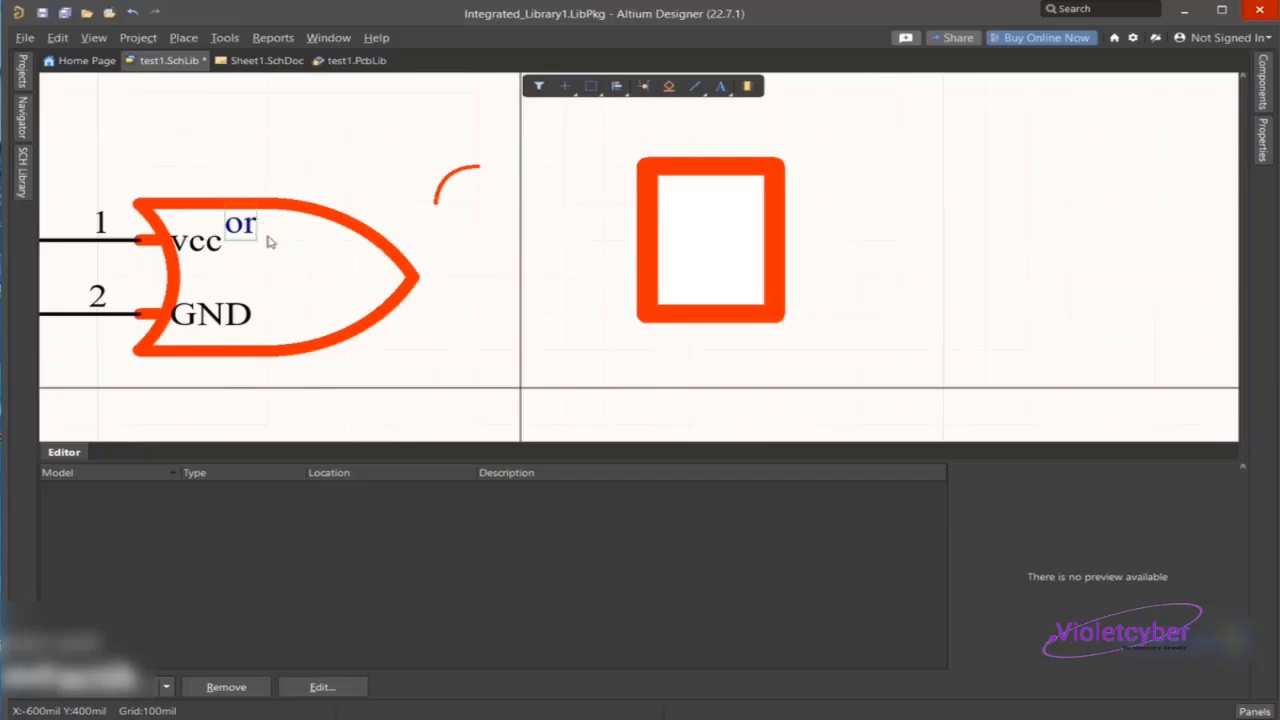
click(183, 37)
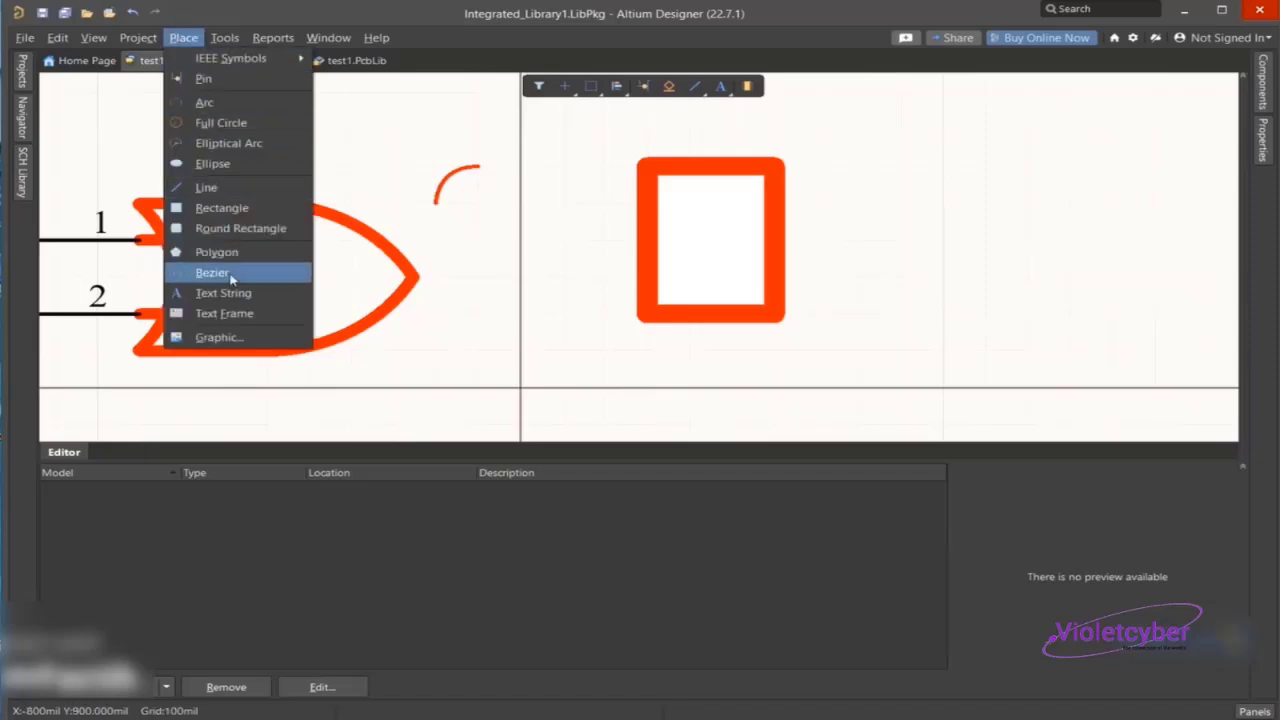
click(224, 313)
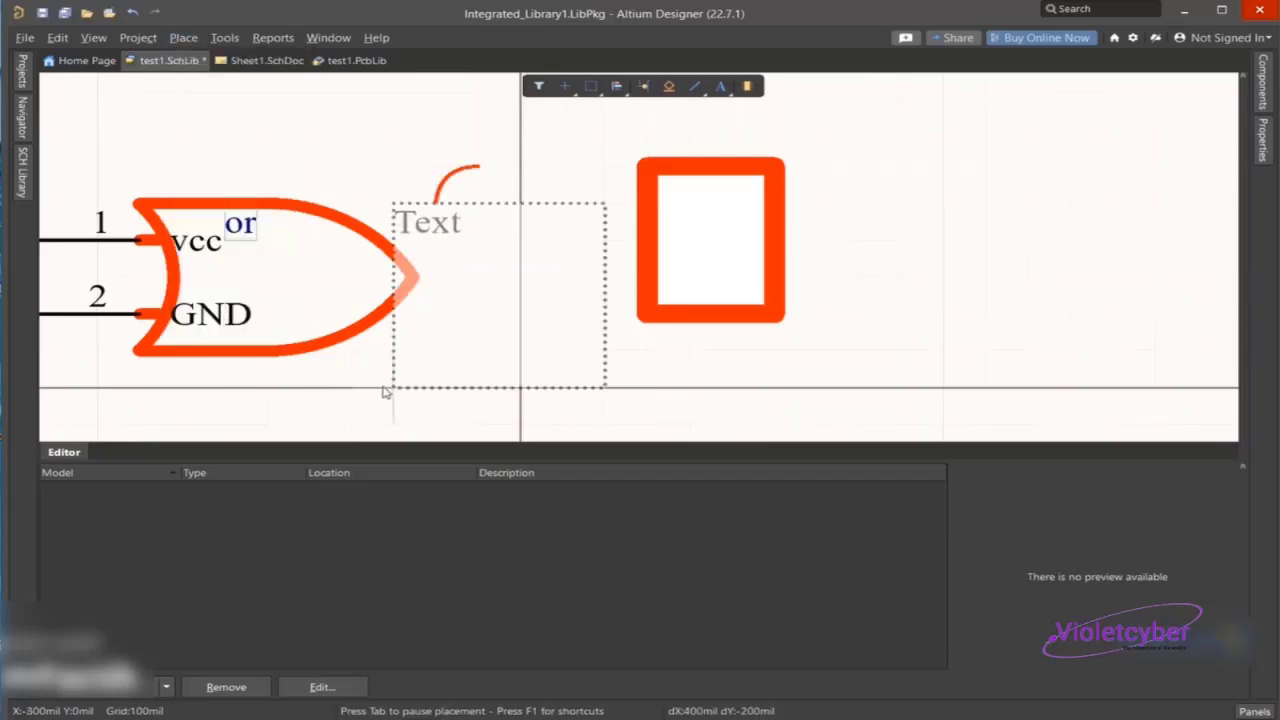
key(Escape)
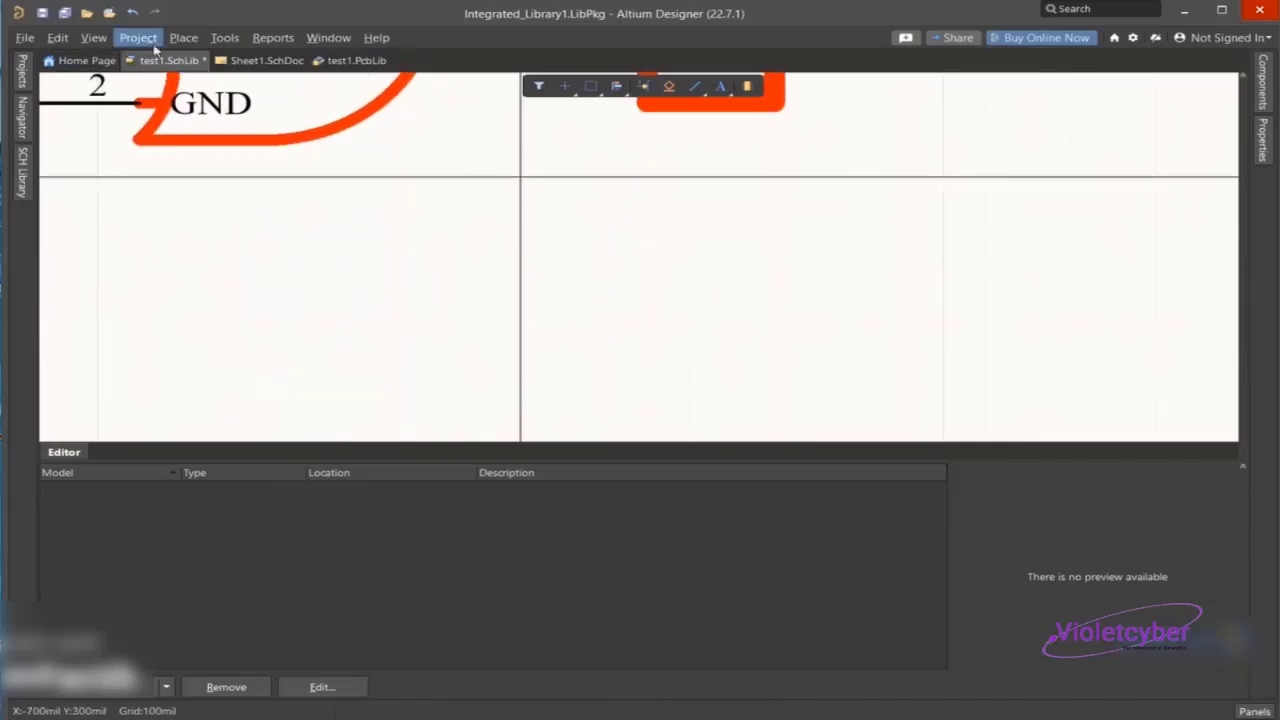
click(183, 37)
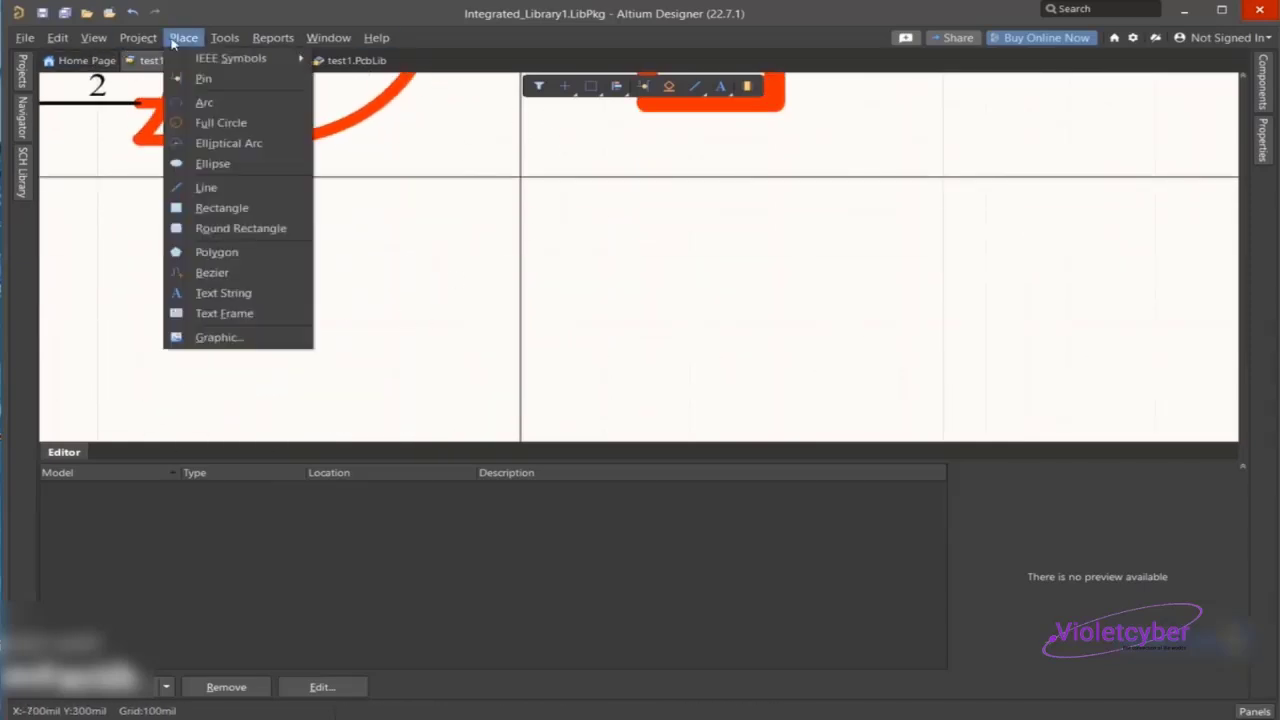
click(219, 338)
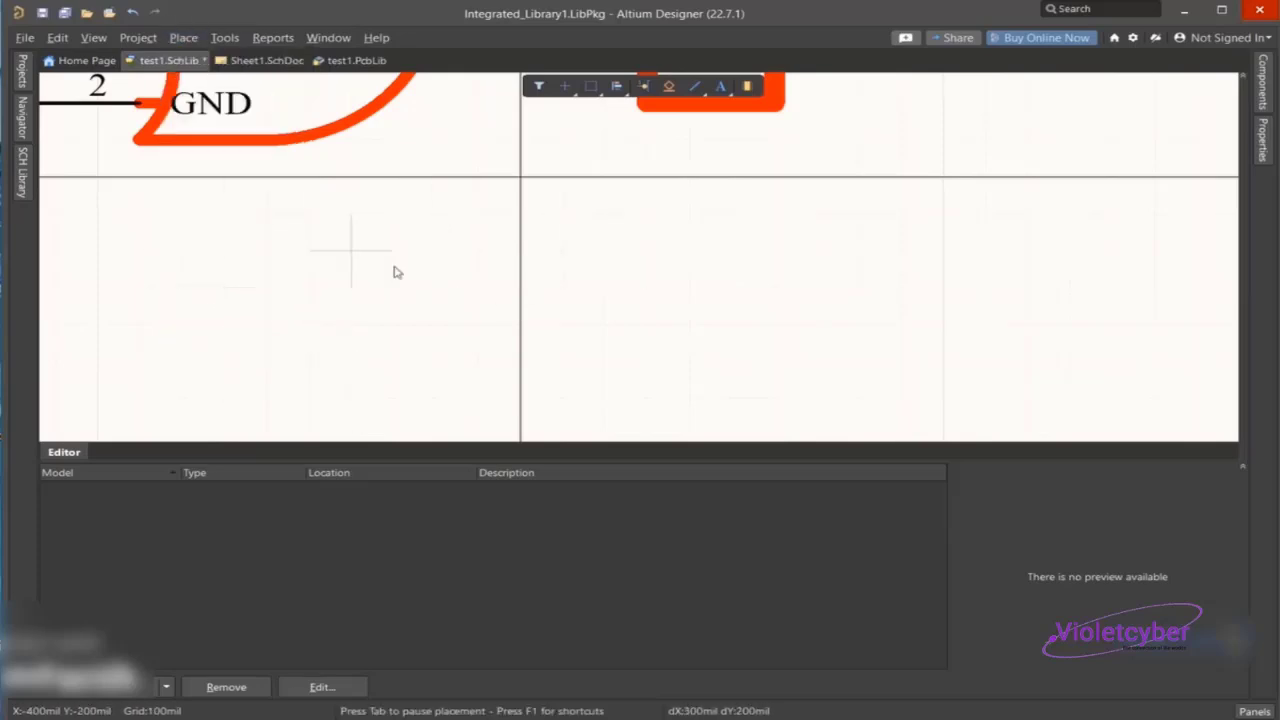
ctrl+scroll(396, 271, down, 2)
click(243, 226)
scroll(465, 400, down, 1)
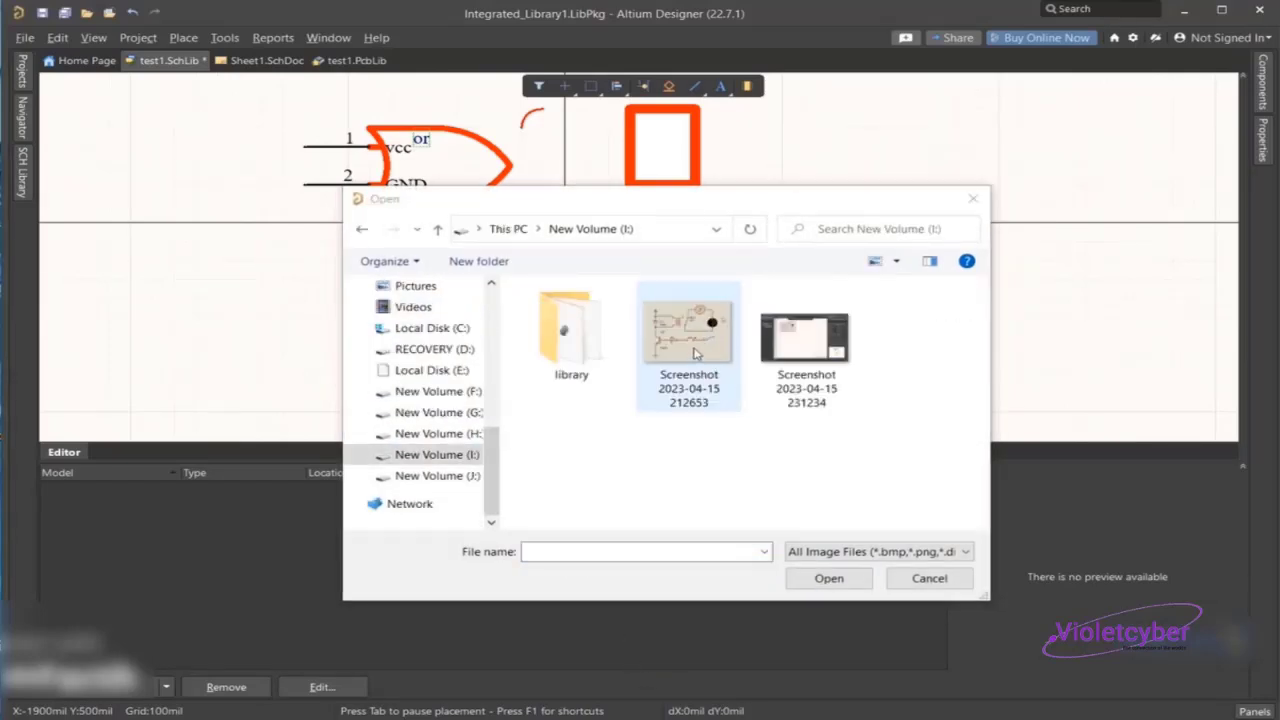
double_click(690, 345)
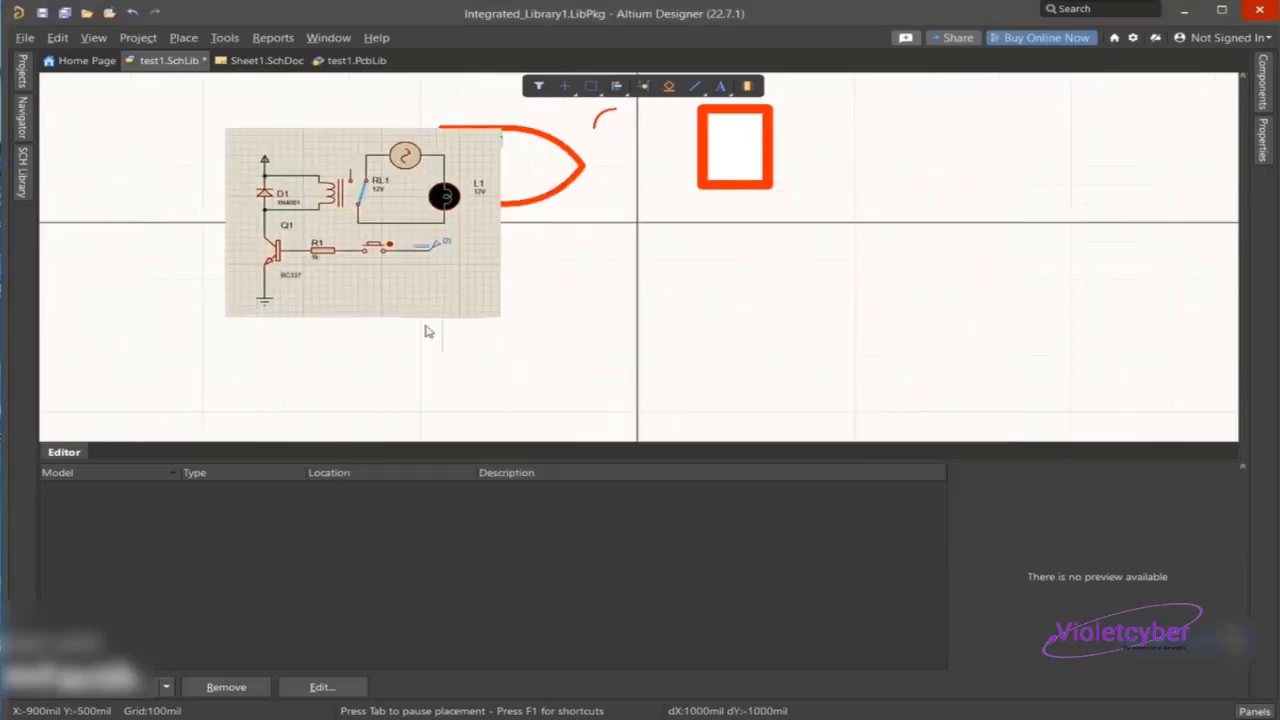
right_click(304, 294)
click(76, 140)
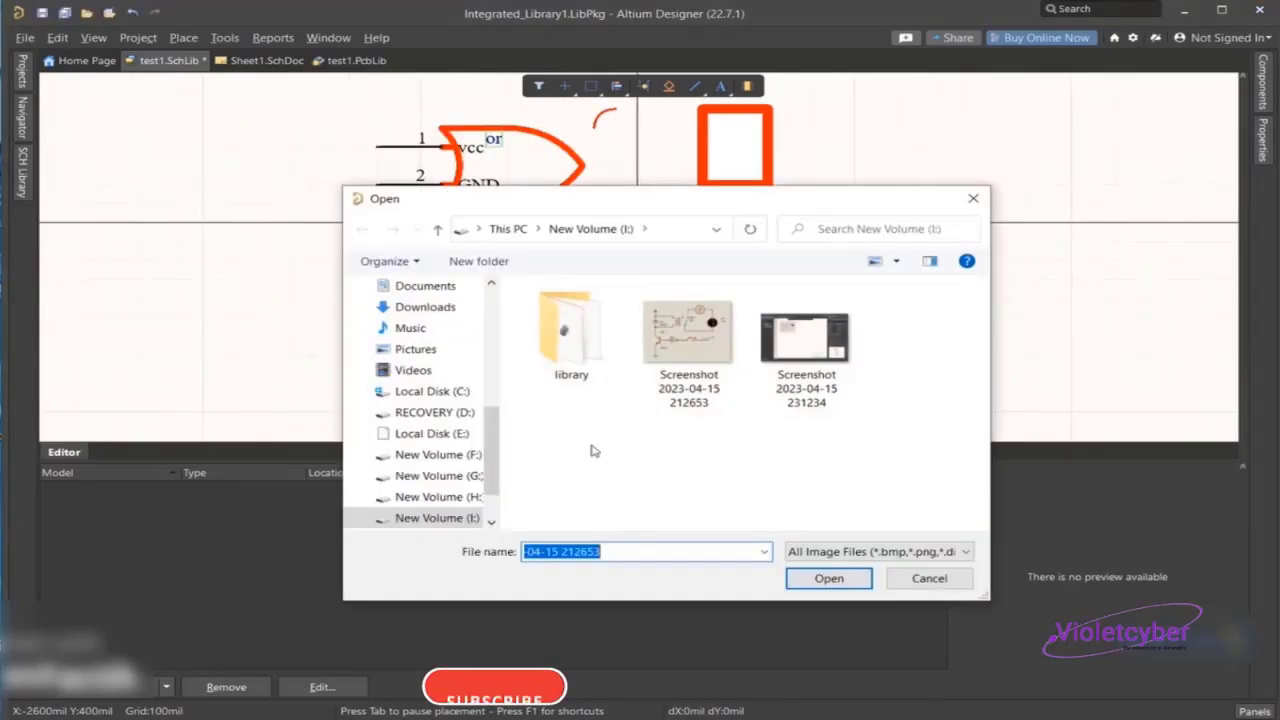
key(Return)
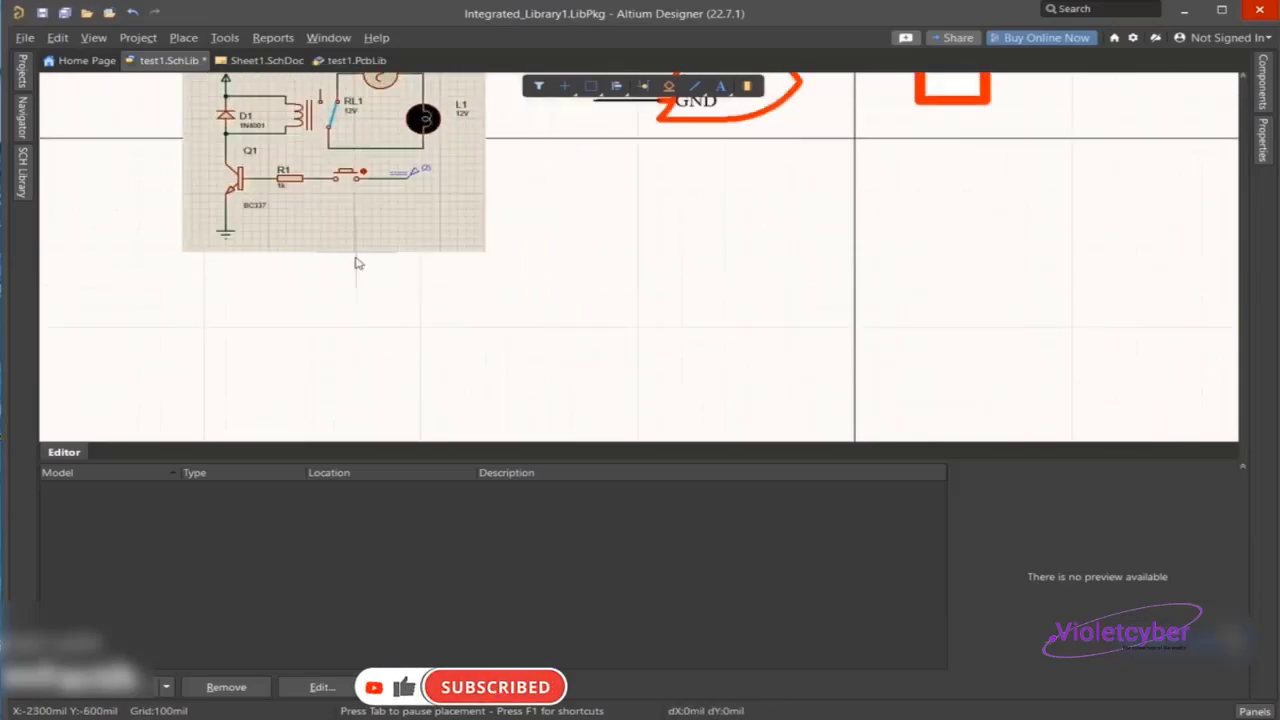
click(358, 263)
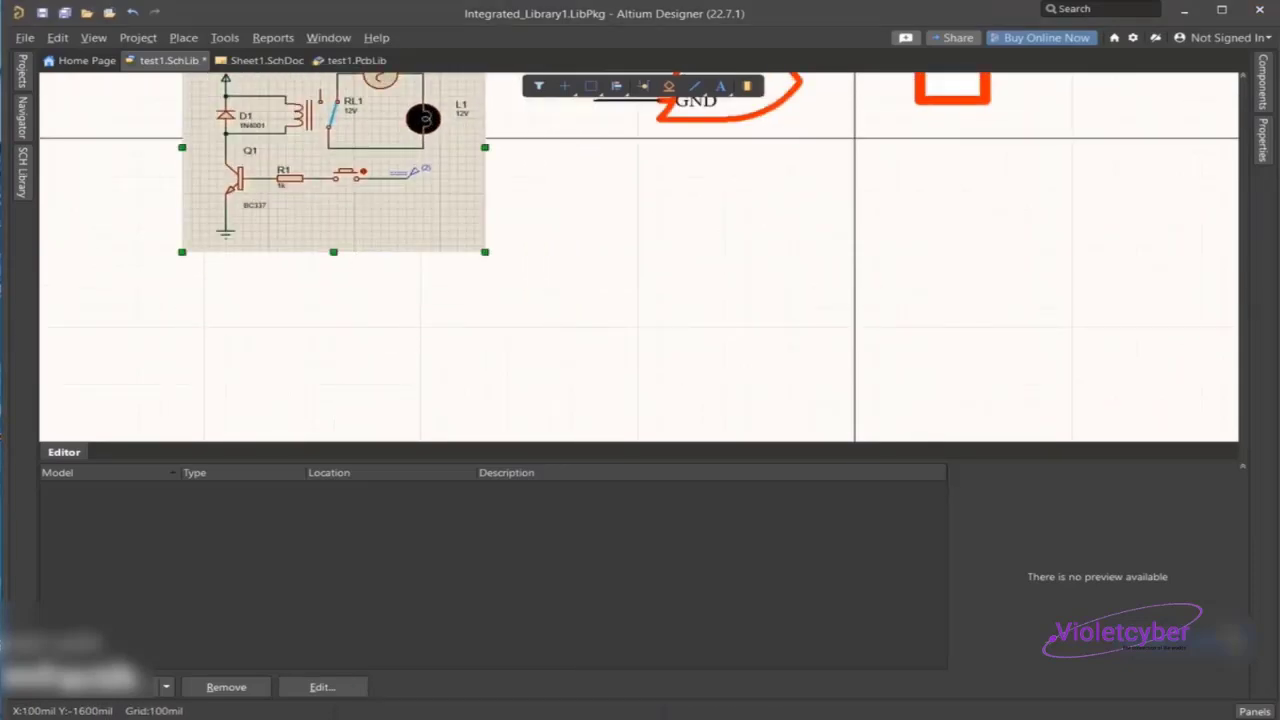